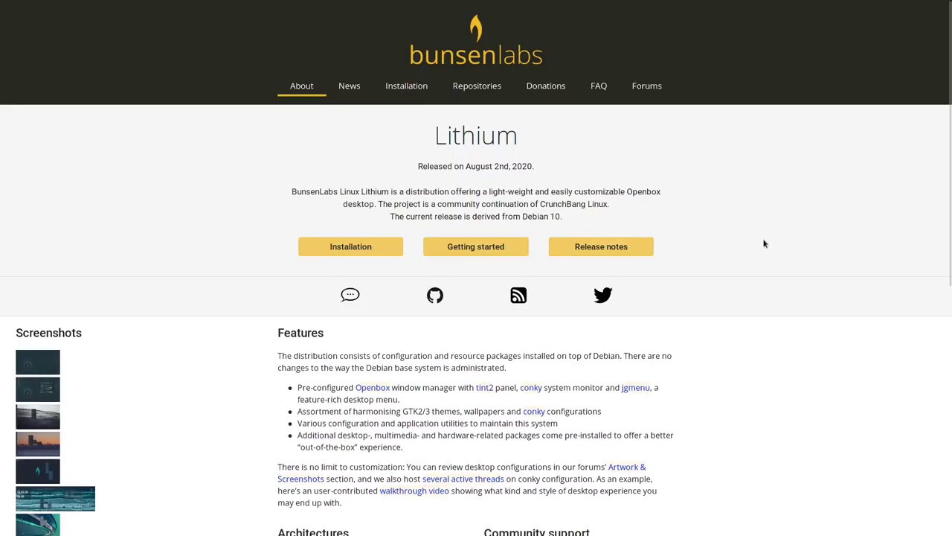
pyautogui.scroll(-5, 765, 242)
pyautogui.scroll(-5, 765, 243)
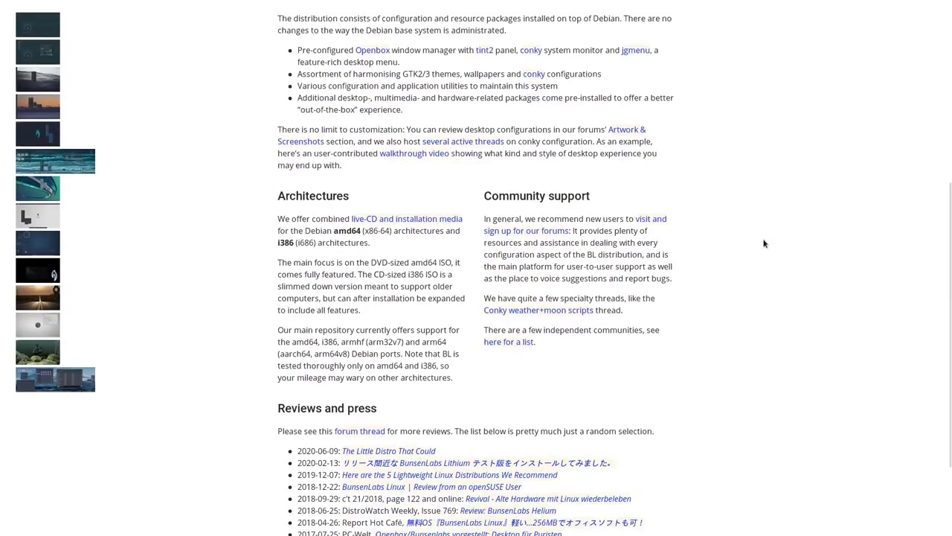
pyautogui.scroll(10, 764, 243)
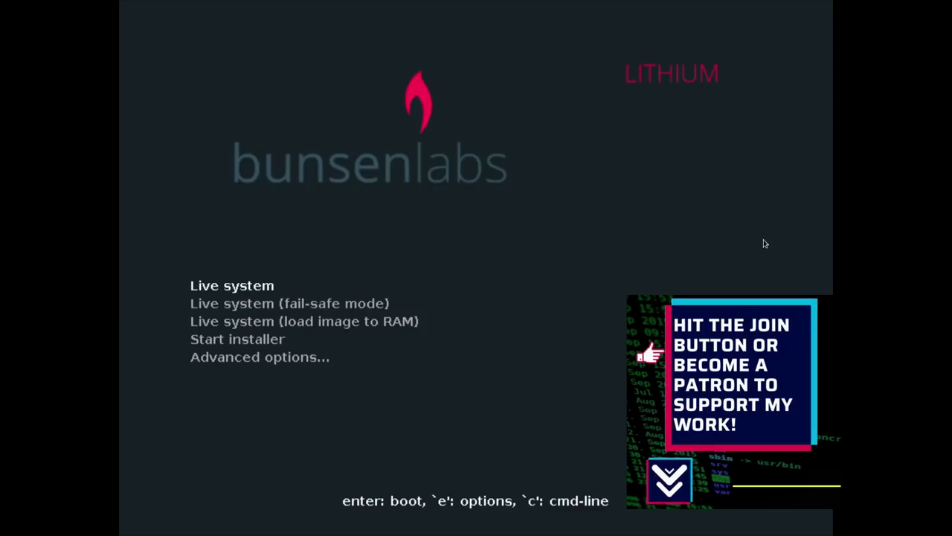
# Boot into Start installer and choose English as the installation language.
pyautogui.press('Down')
pyautogui.press('Down')
pyautogui.press('Down')
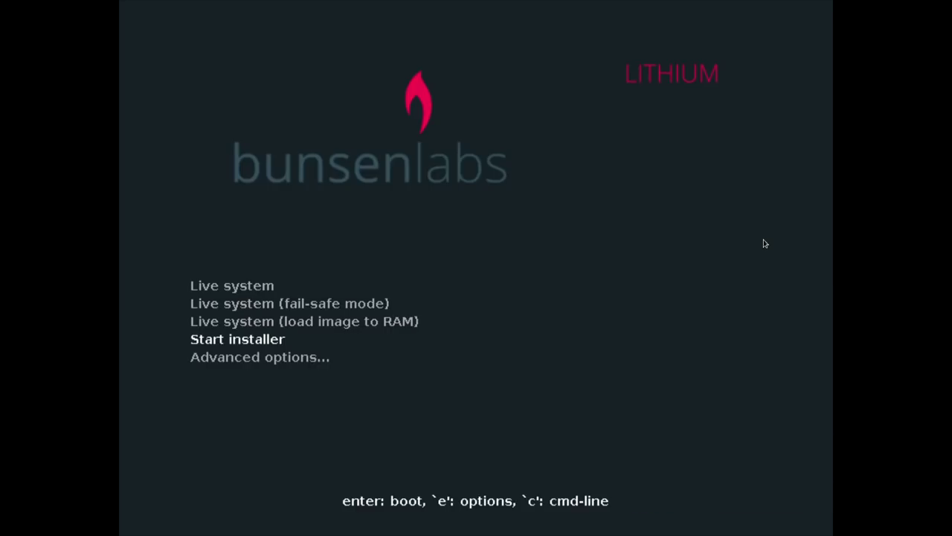
pyautogui.press('Return')
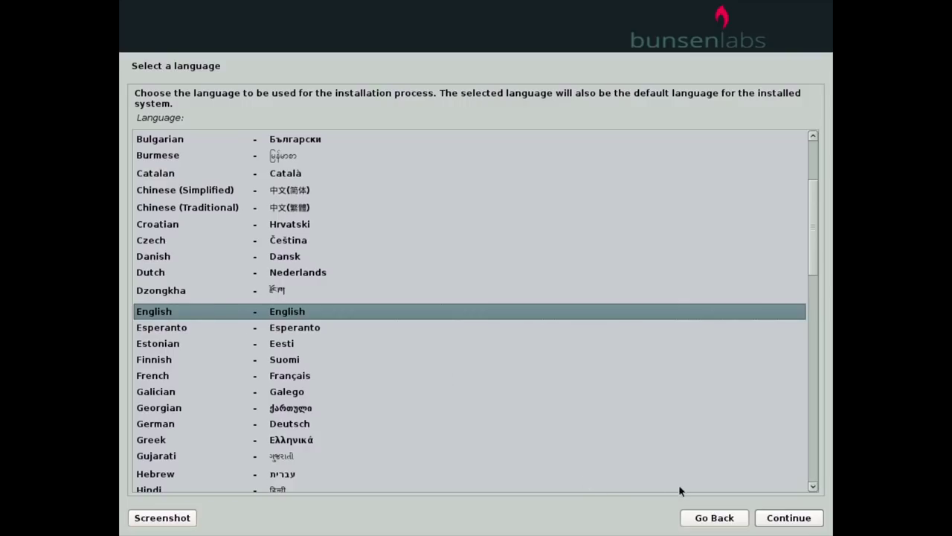
pyautogui.click(770, 518)
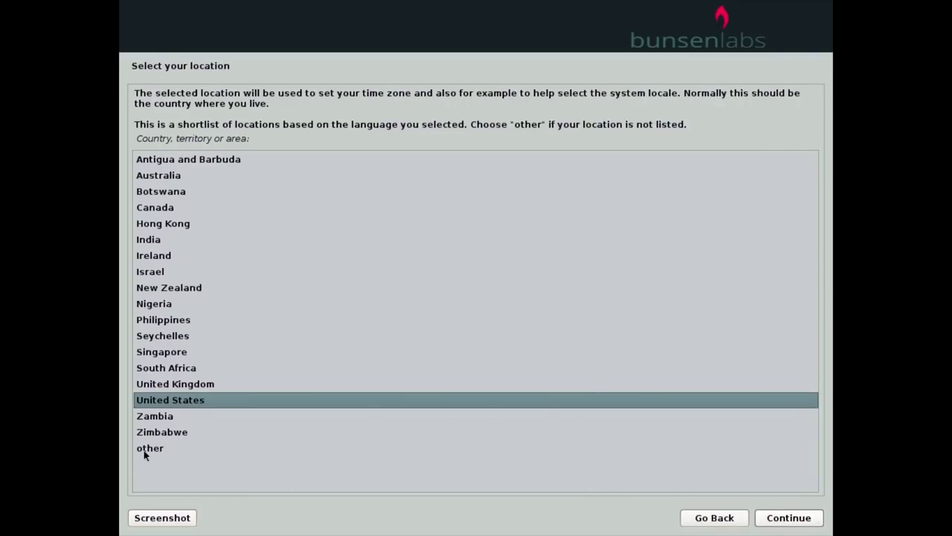
# Set the location to Switzerland via other > Europe.
pyautogui.click(146, 450)
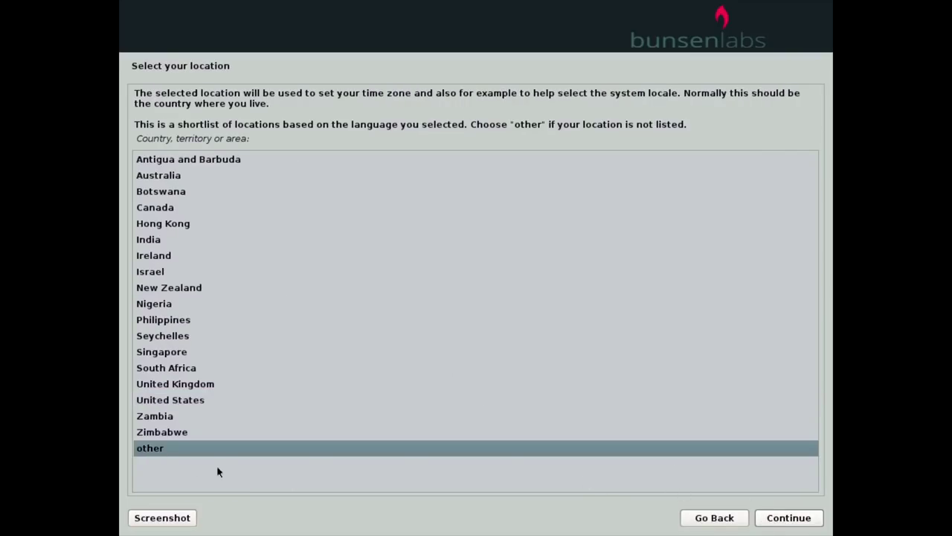
pyautogui.click(772, 524)
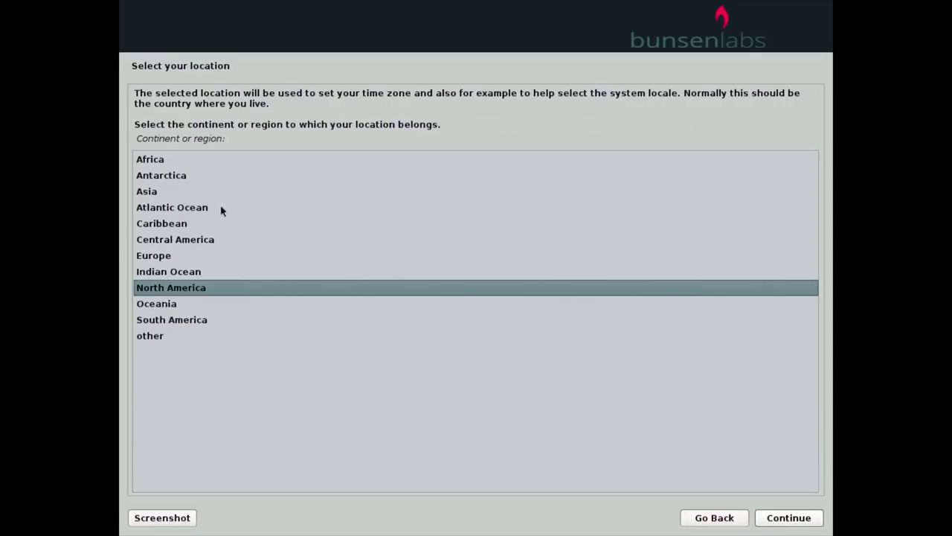
pyautogui.doubleClick(157, 256)
pyautogui.scroll(-10, 188, 339)
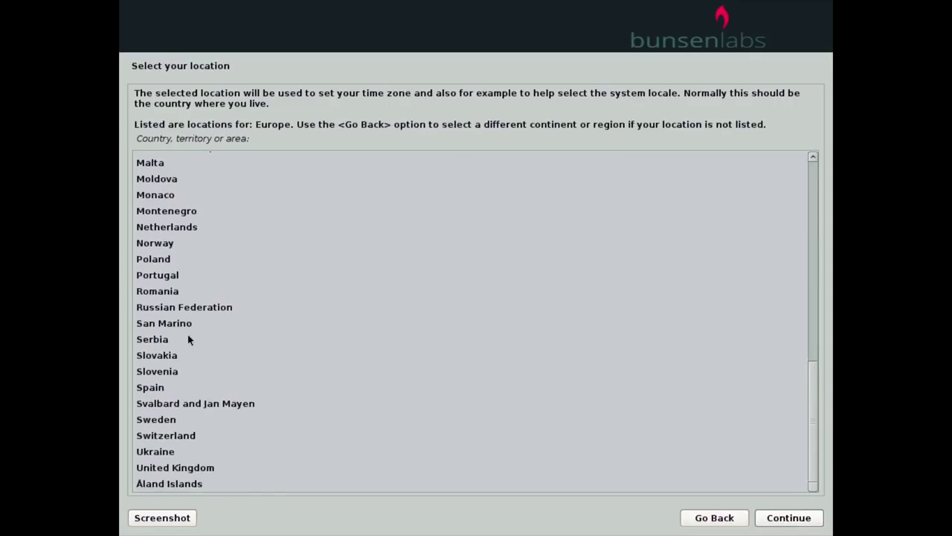
pyautogui.doubleClick(183, 435)
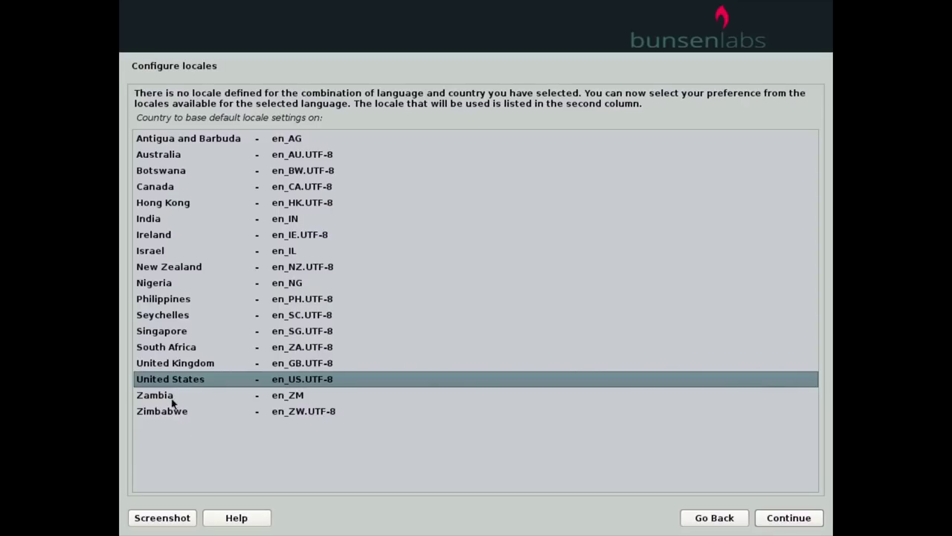
# Keep the en_US.UTF-8 locale and select the Swiss German keymap.
pyautogui.click(764, 520)
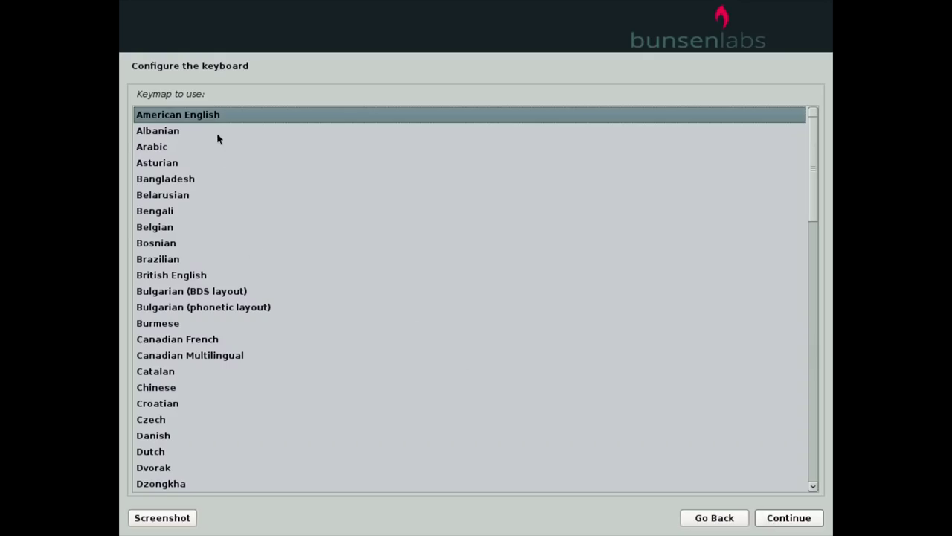
pyautogui.scroll(-5, 247, 265)
pyautogui.scroll(-15, 247, 265)
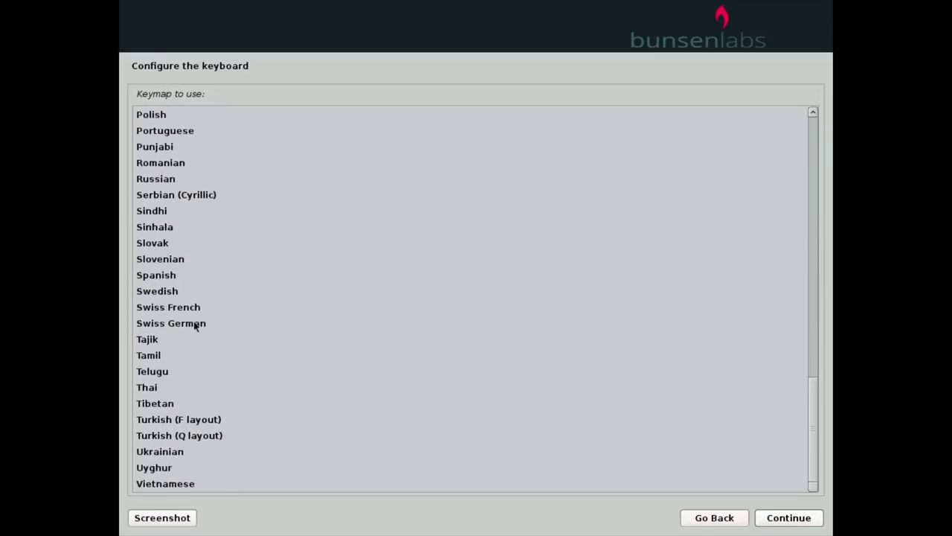
pyautogui.click(196, 322)
pyautogui.click(766, 516)
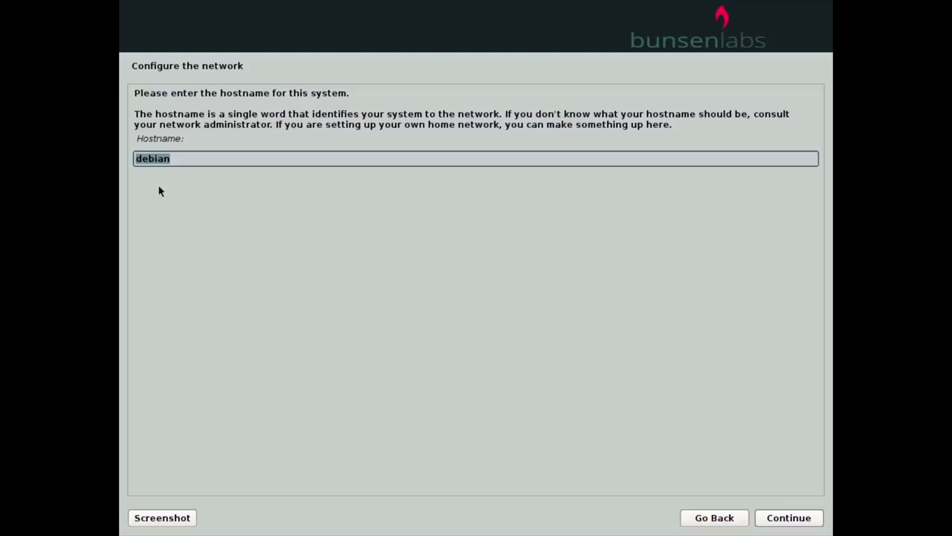
# Keep hostname 'debian', leave the domain blank, and enter the new user's full name.
pyautogui.click(790, 517)
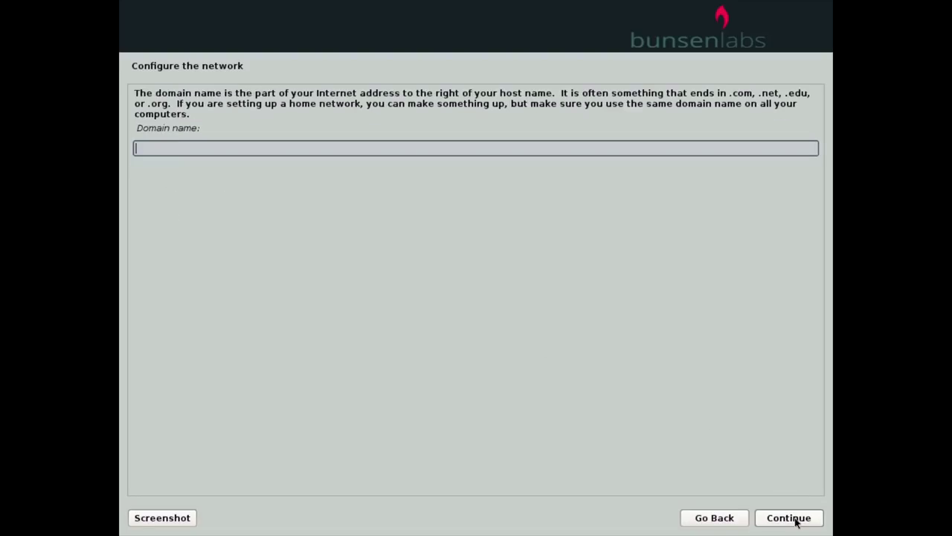
pyautogui.click(800, 514)
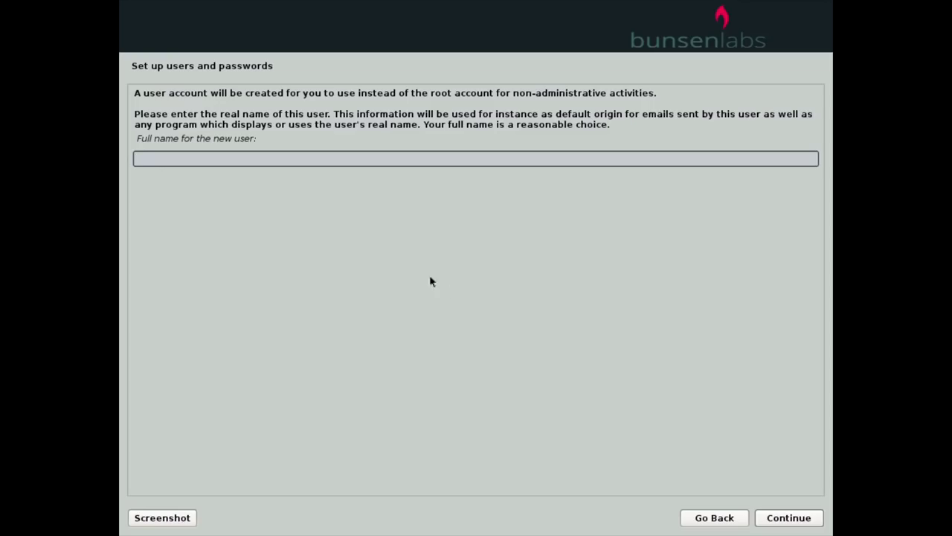
pyautogui.write('Ermanno Ferrari')
pyautogui.click(778, 520)
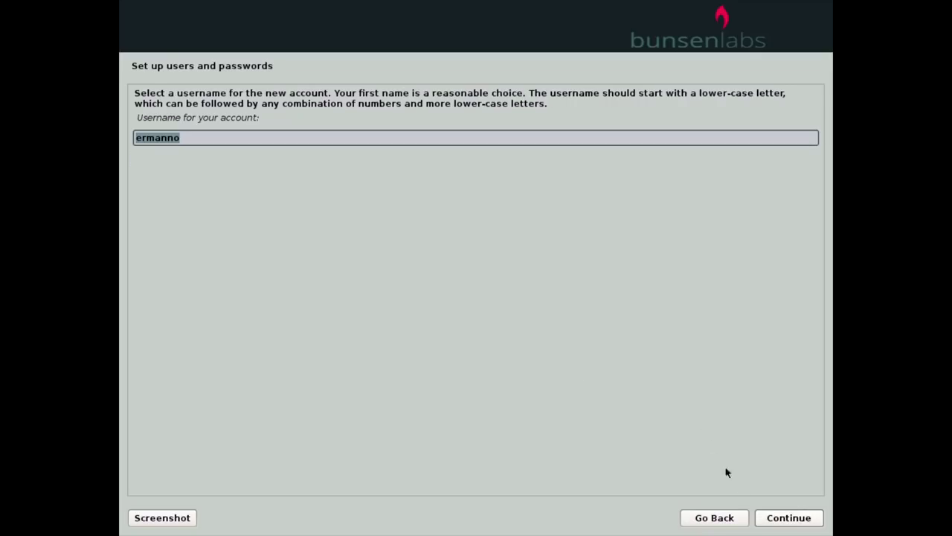
# Accept the suggested username and set the user's password, entered twice.
pyautogui.click(782, 517)
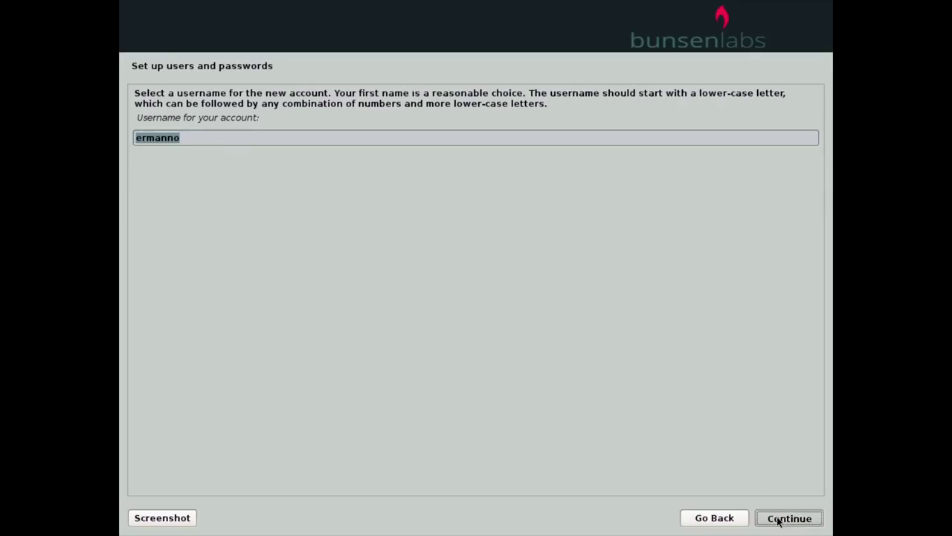
pyautogui.write('•••••••••')
pyautogui.press('Tab')
pyautogui.write('•••••••••')
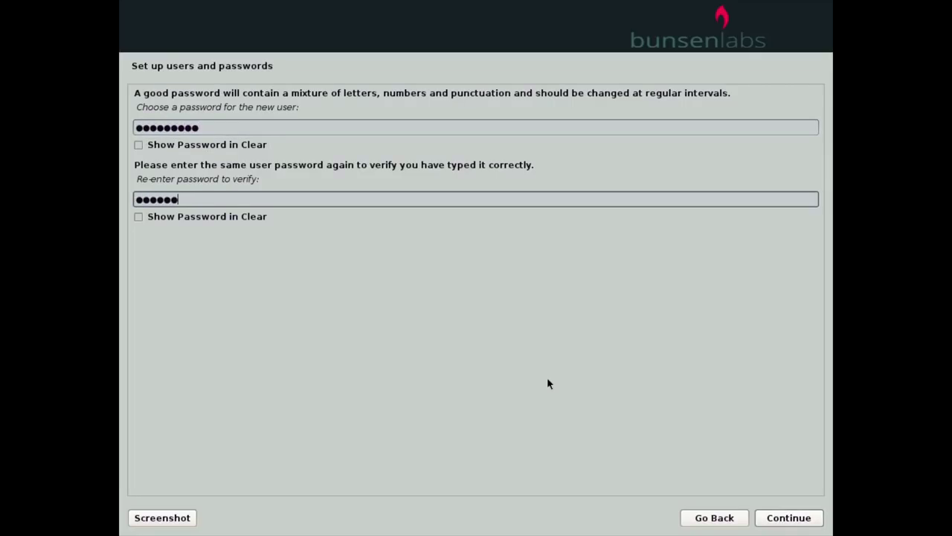
pyautogui.click(790, 517)
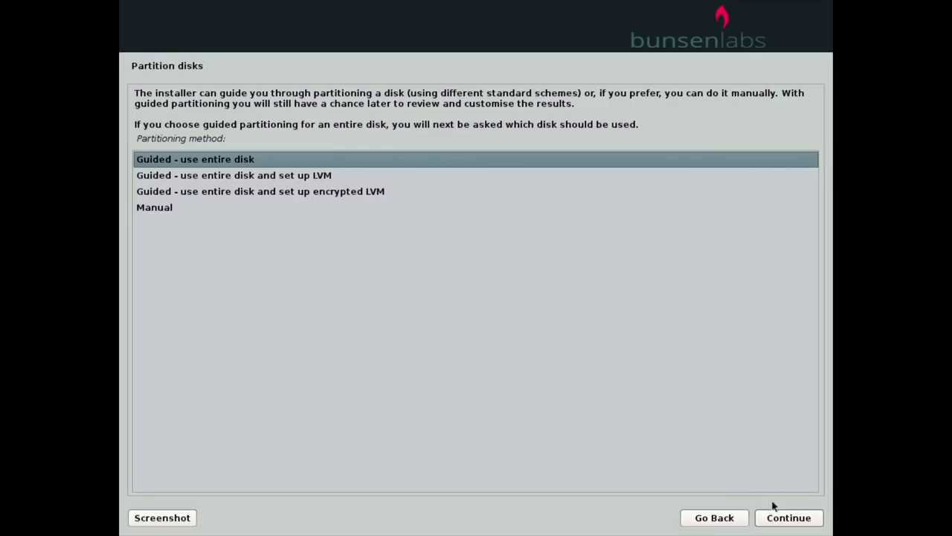
# Use guided partitioning of Virtual disk 1 with a separate /home partition.
pyautogui.click(794, 519)
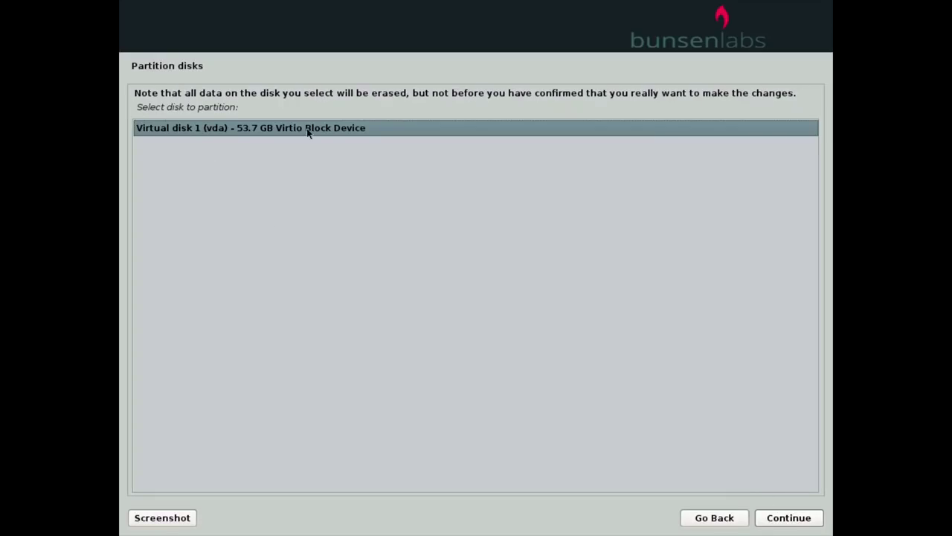
pyautogui.click(781, 518)
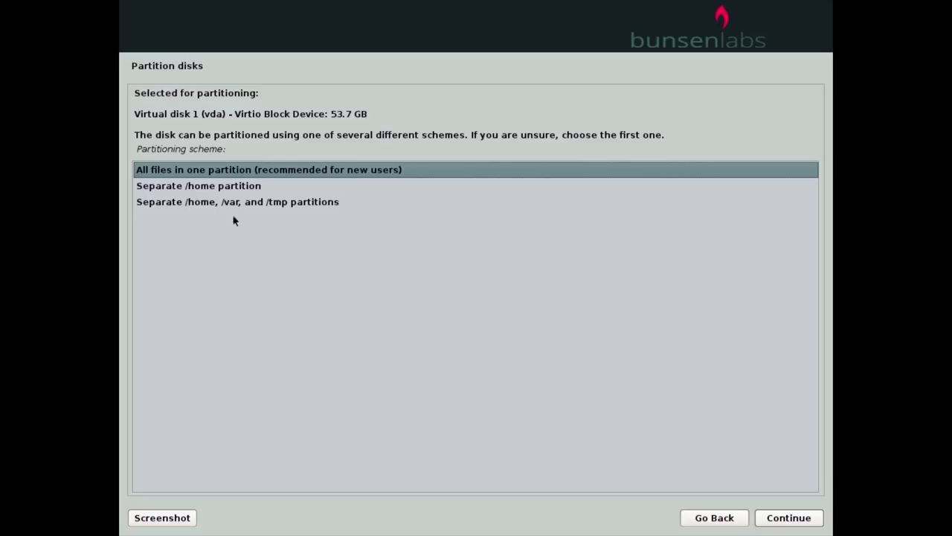
pyautogui.click(177, 185)
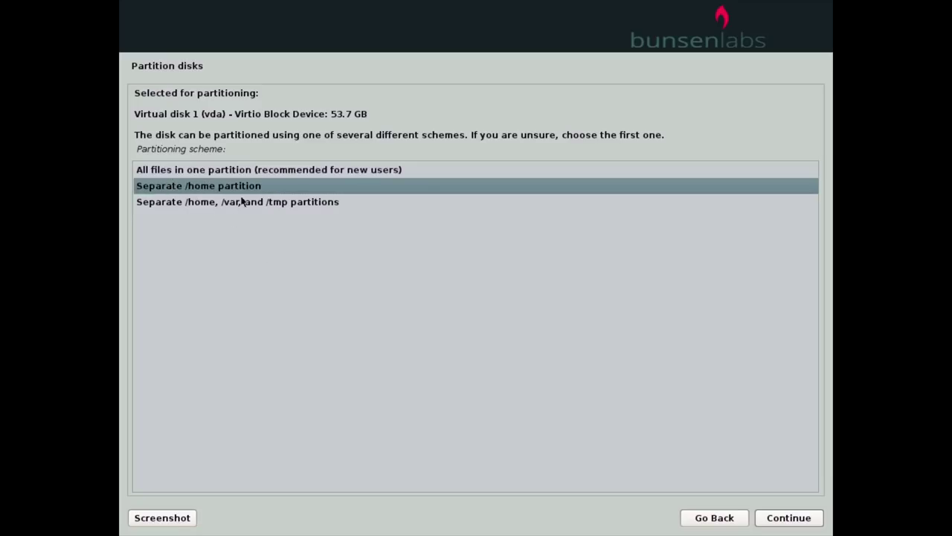
pyautogui.click(799, 521)
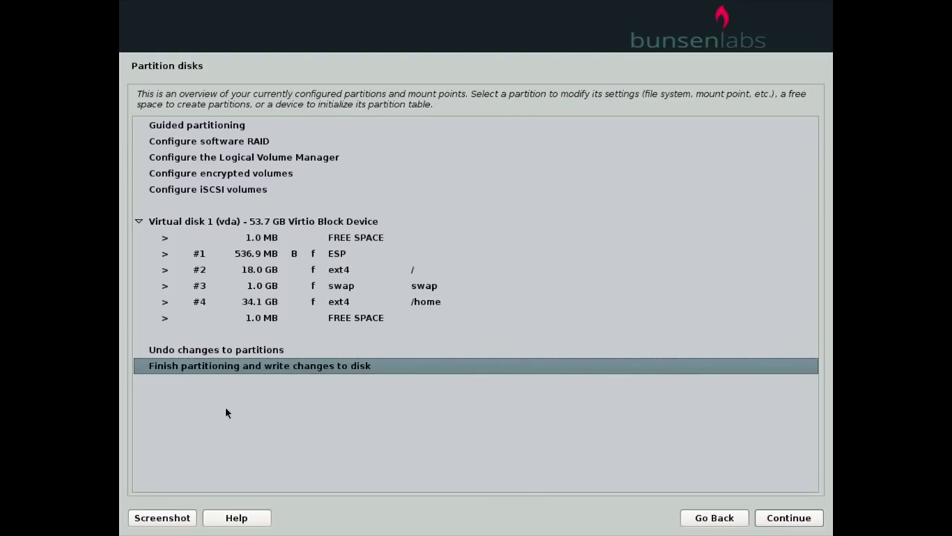
# Finish partitioning and agree to write the changes to disk.
pyautogui.click(790, 521)
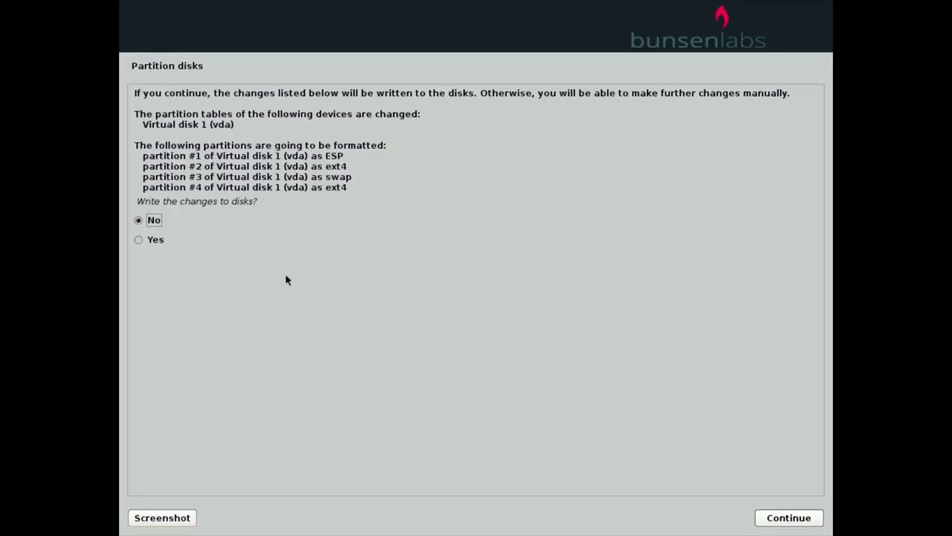
pyautogui.click(140, 240)
pyautogui.click(801, 523)
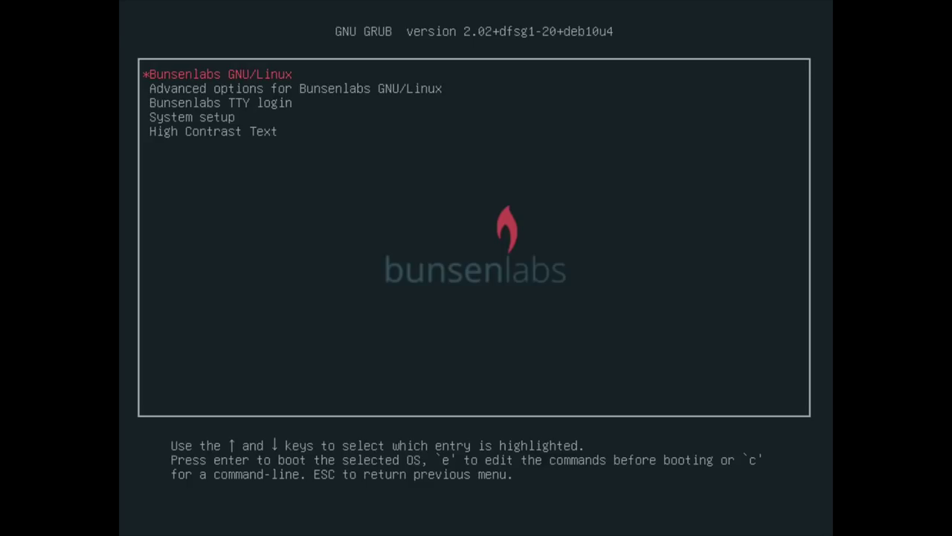
# Boot Bunsenlabs GNU/Linux from GRUB and log in with the user's password.
pyautogui.press('Return')
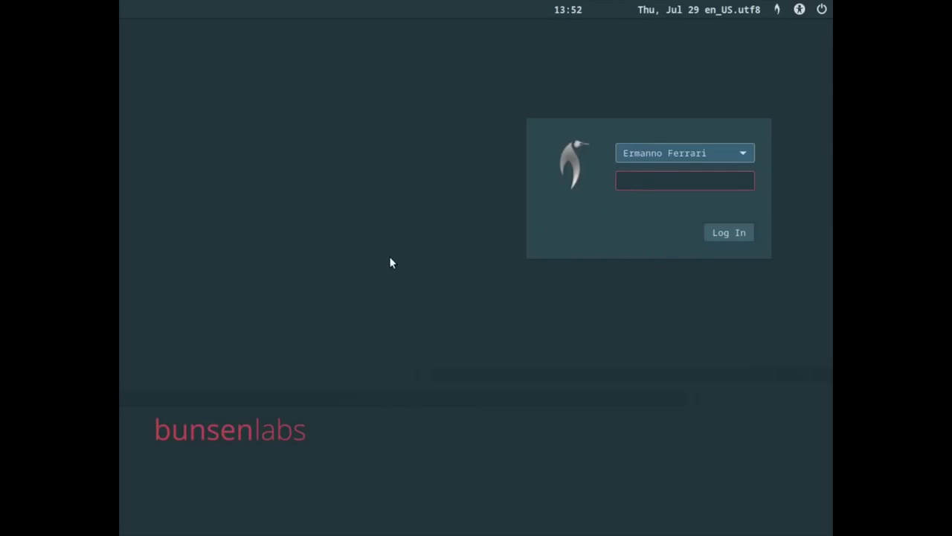
pyautogui.write('**********')
pyautogui.press('Return')
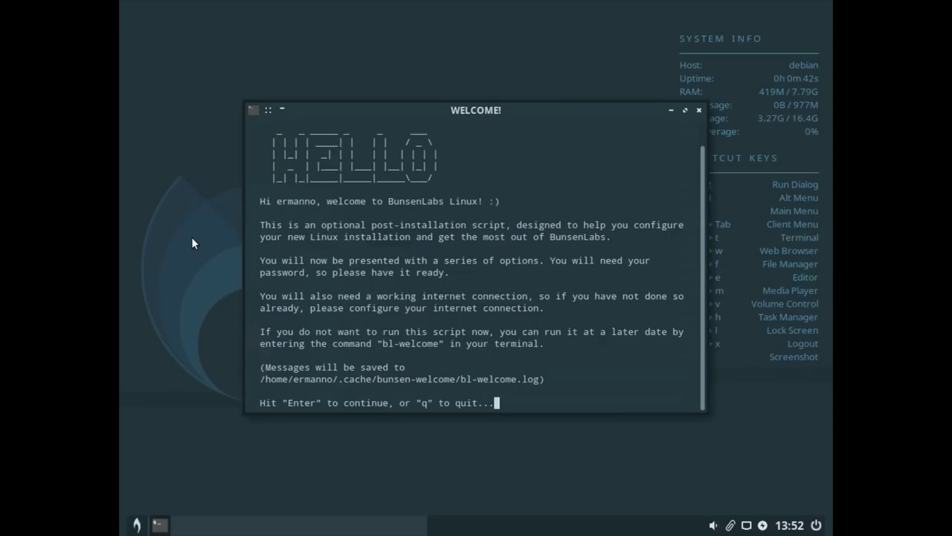
# Launch ARandR from the desktop menu's Settings submenu.
pyautogui.rightClick(184, 182)
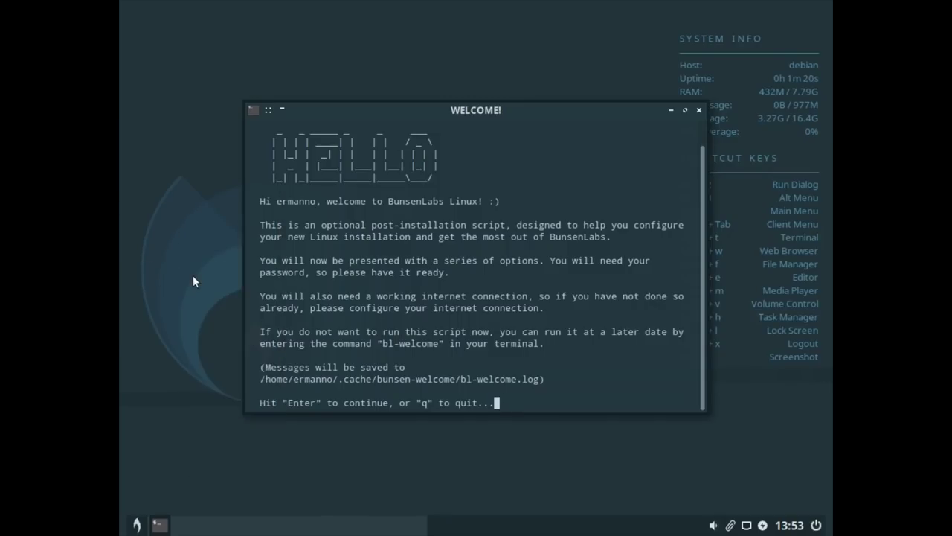
pyautogui.rightClick(192, 274)
pyautogui.moveTo(215, 355)
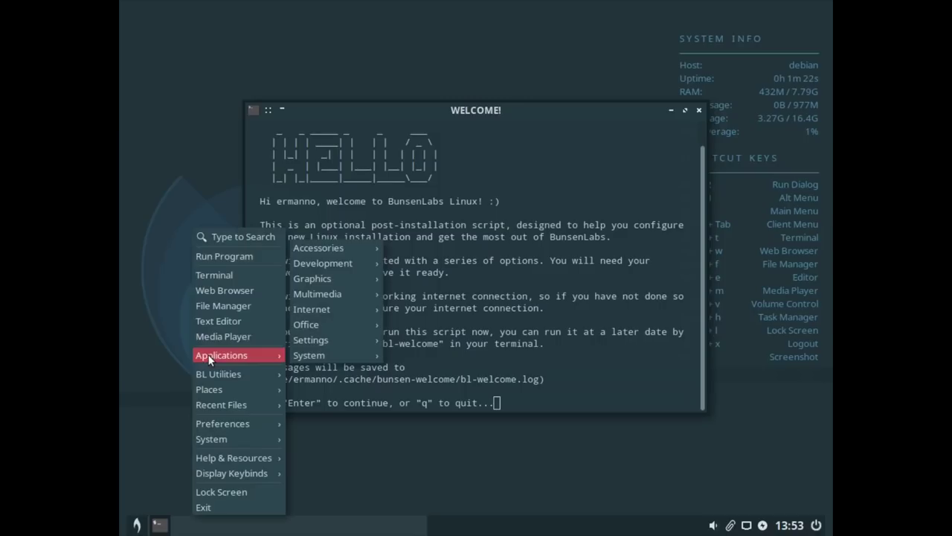
pyautogui.moveTo(324, 341)
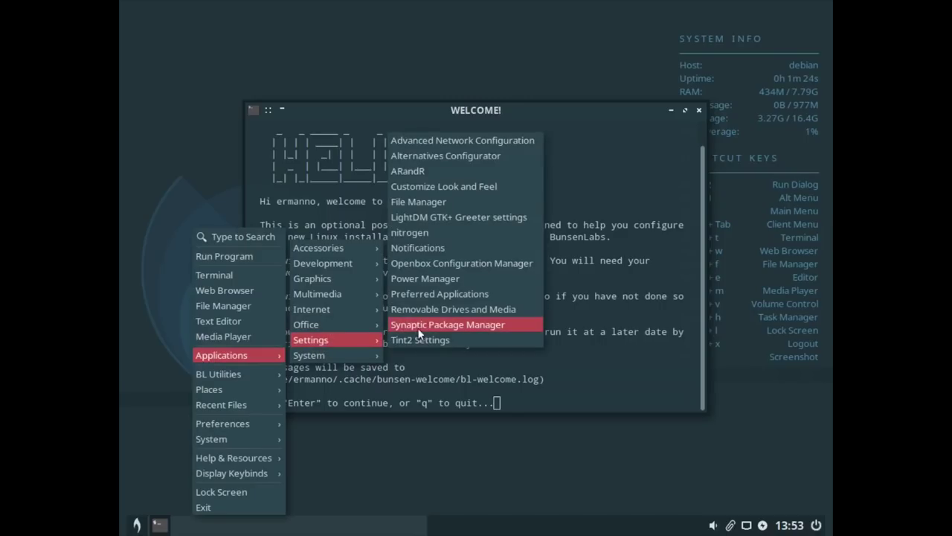
pyautogui.click(427, 174)
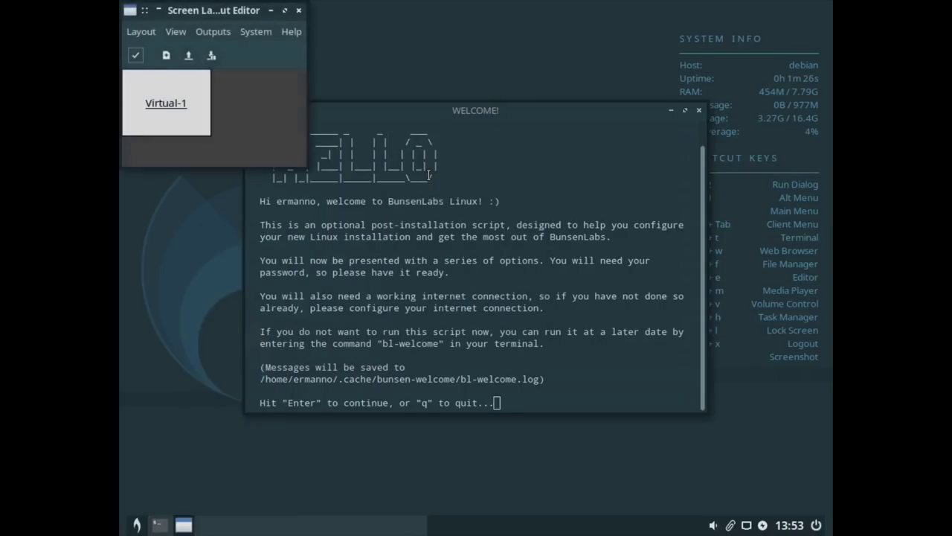
# Apply 1920x1080 to Virtual-1, close ARandR, and centre the WELCOME window.
pyautogui.rightClick(160, 102)
pyautogui.moveTo(186, 151)
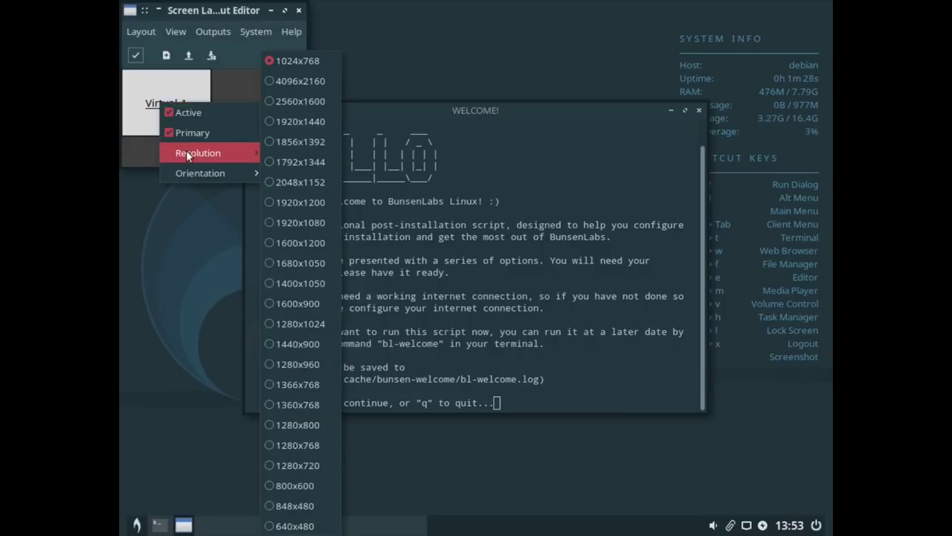
pyautogui.click(282, 224)
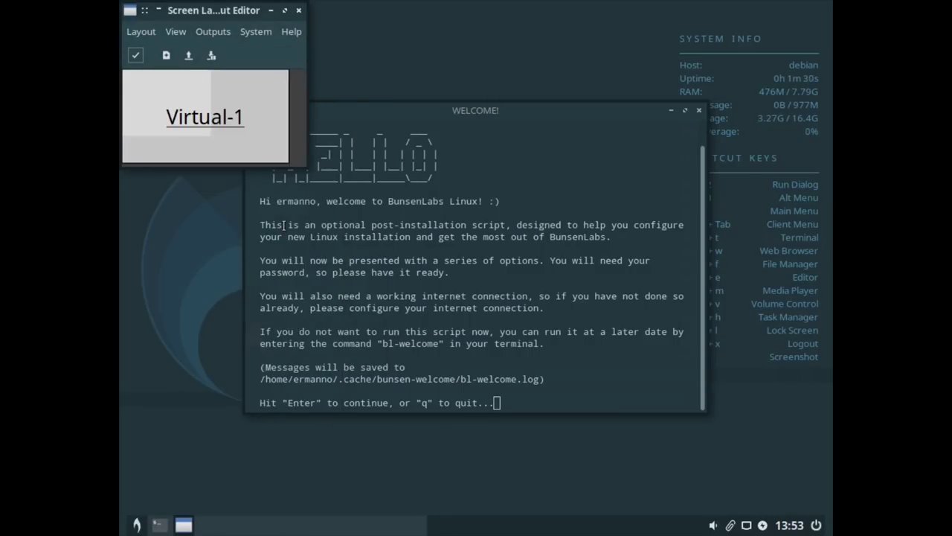
pyautogui.click(136, 55)
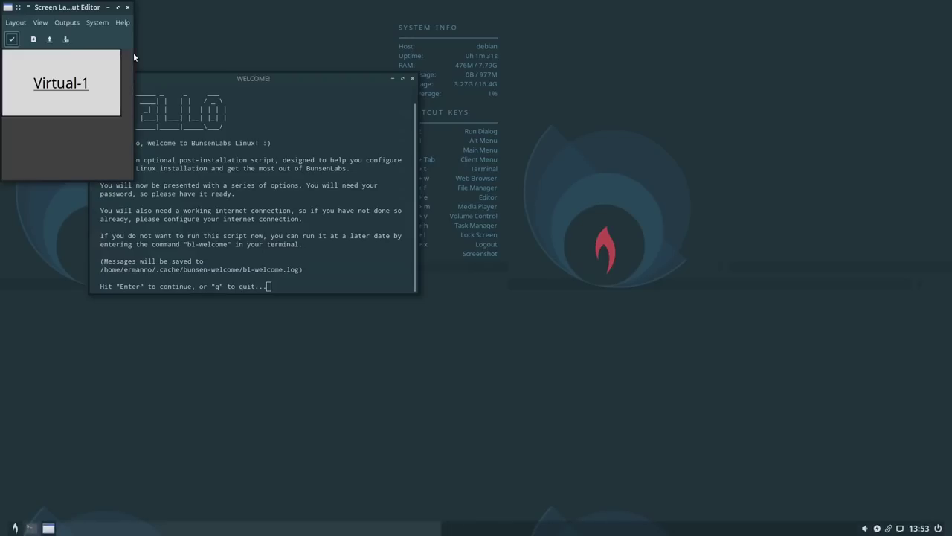
pyautogui.click(127, 6)
pyautogui.moveTo(210, 77); pyautogui.dragTo(407, 174)
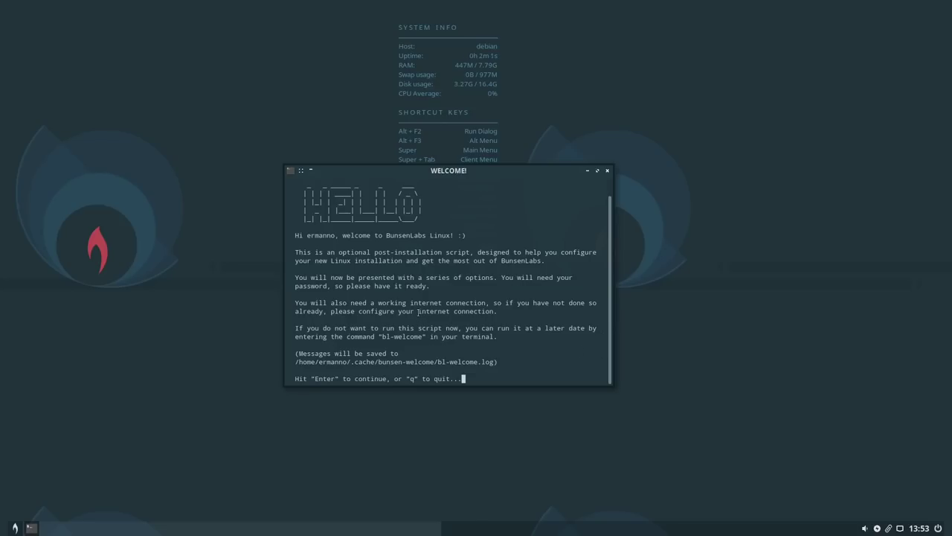
# Continue past the bl-welcome introduction and submit the sudo password.
pyautogui.press('Return')
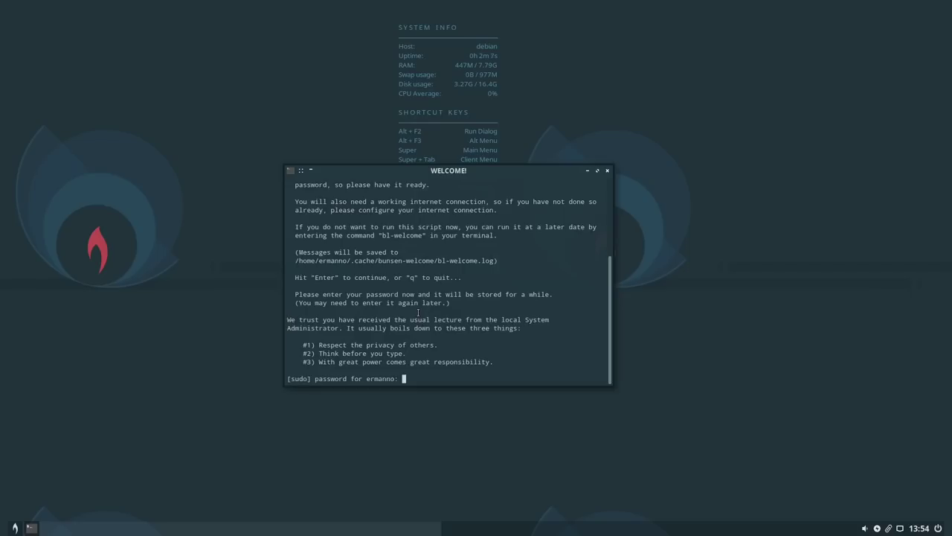
pyautogui.press('Return')
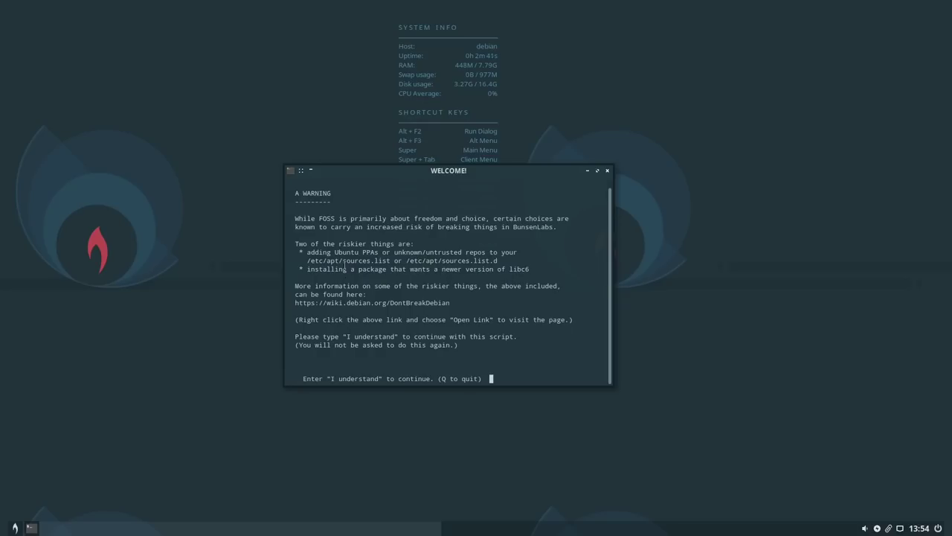
# Acknowledge the warning with 'I understand', accept the system upgrade, and open a second terminal.
pyautogui.write('I understand')
pyautogui.press('Return')
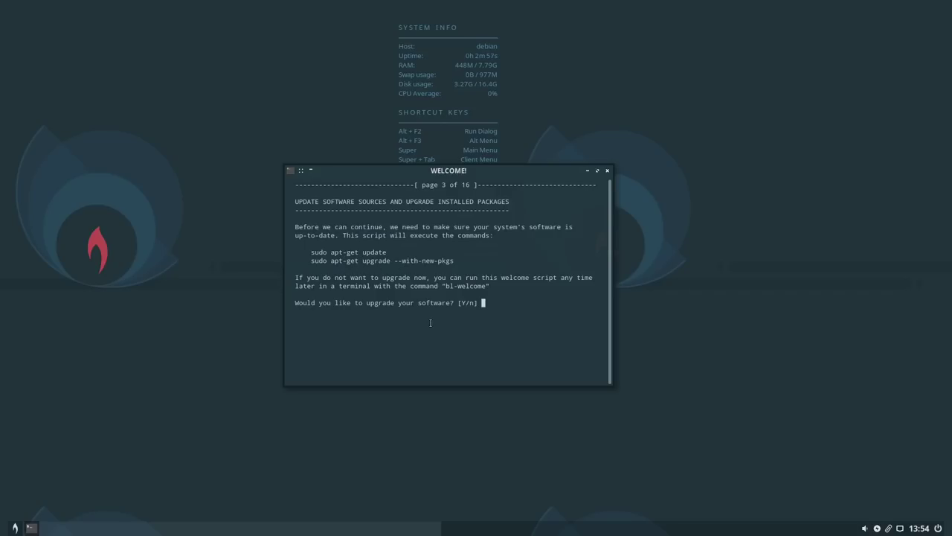
pyautogui.press('Return')
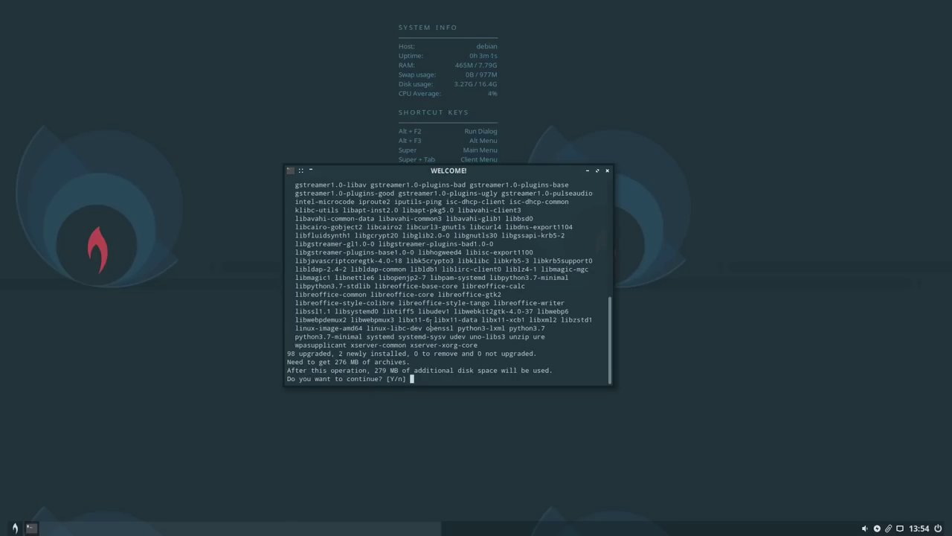
pyautogui.press('Return')
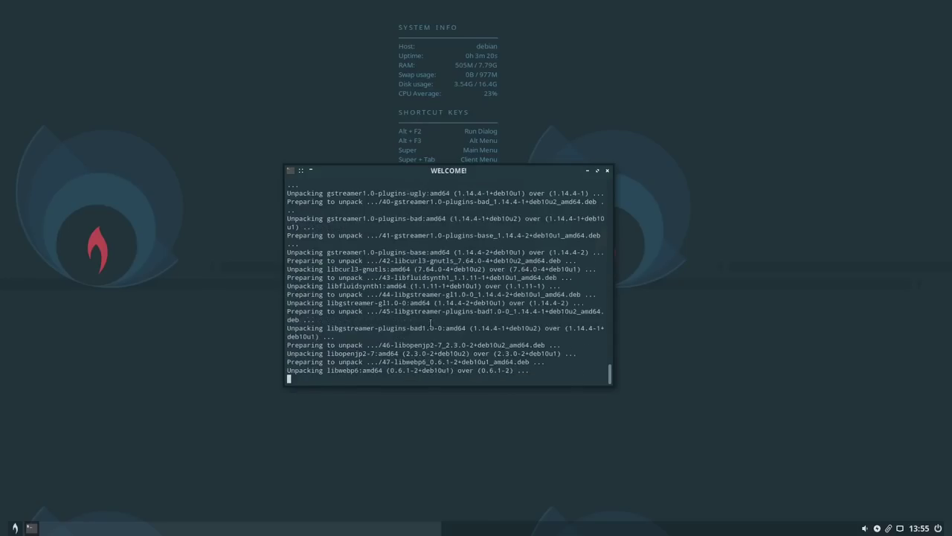
pyautogui.press('super+t')
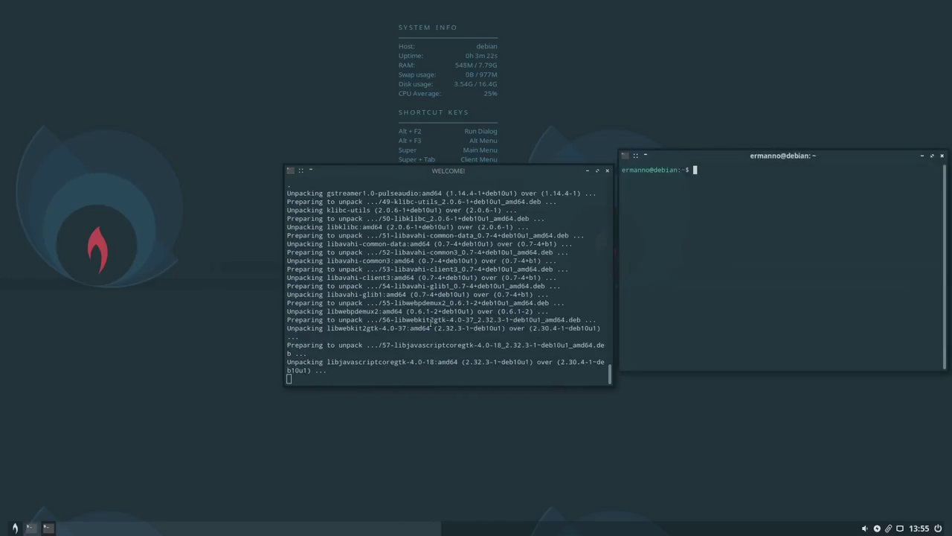
# Centre and enlarge the new terminal, check the kernel with uname -r, then close it.
pyautogui.moveTo(758, 162); pyautogui.dragTo(410, 166)
pyautogui.hotkey('ctrl', '+')
pyautogui.hotkey('ctrl', '+')
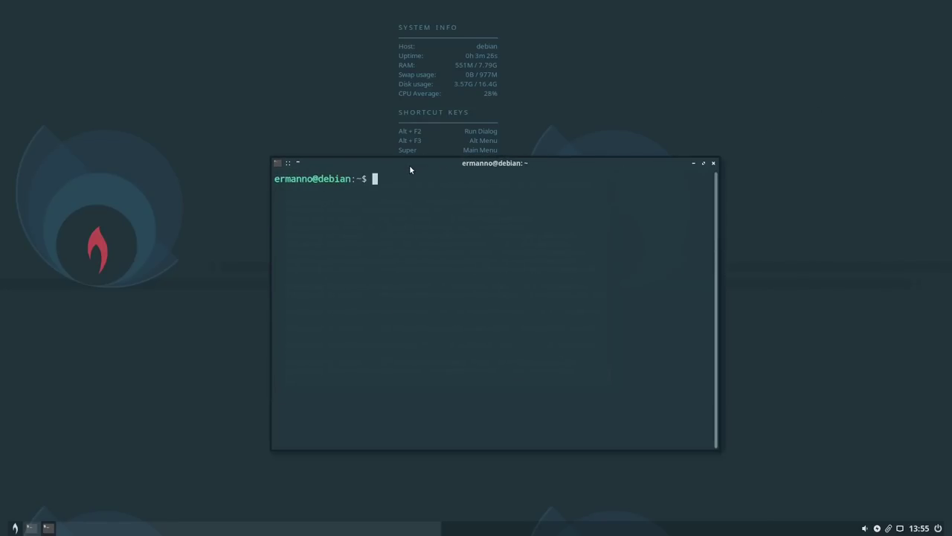
pyautogui.write('uname -r')
pyautogui.press('Return')
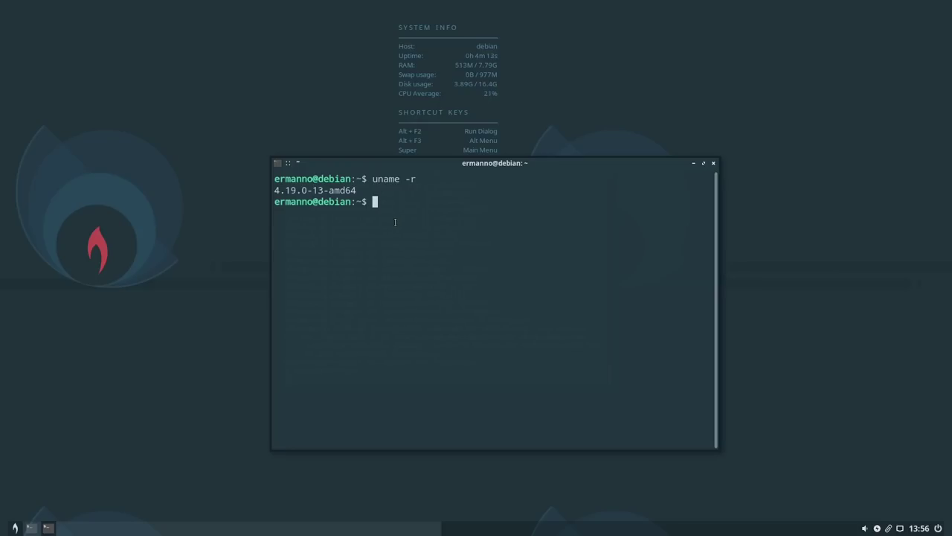
pyautogui.click(716, 164)
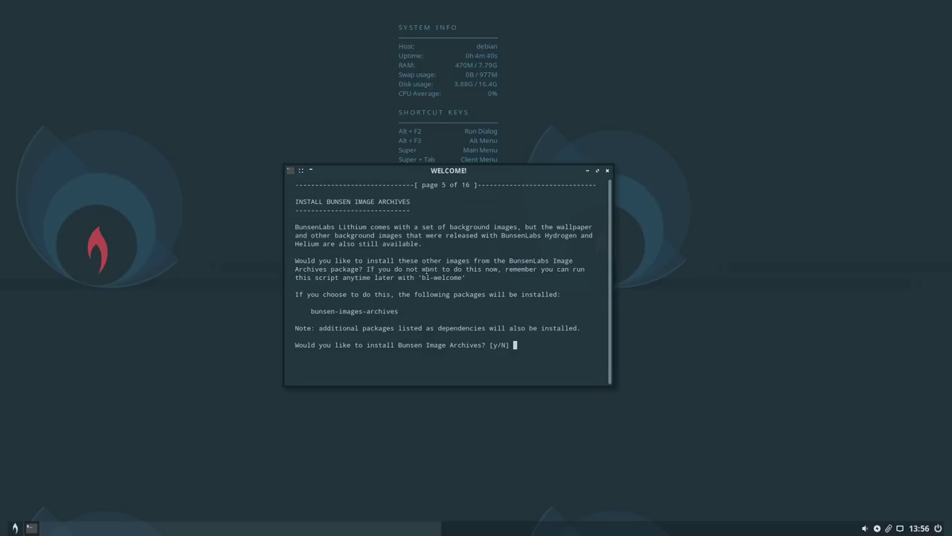
# Answer No to the Bunsen image archives, Debian Backports and BunsenLabs Backports prompts.
pyautogui.press('Return')
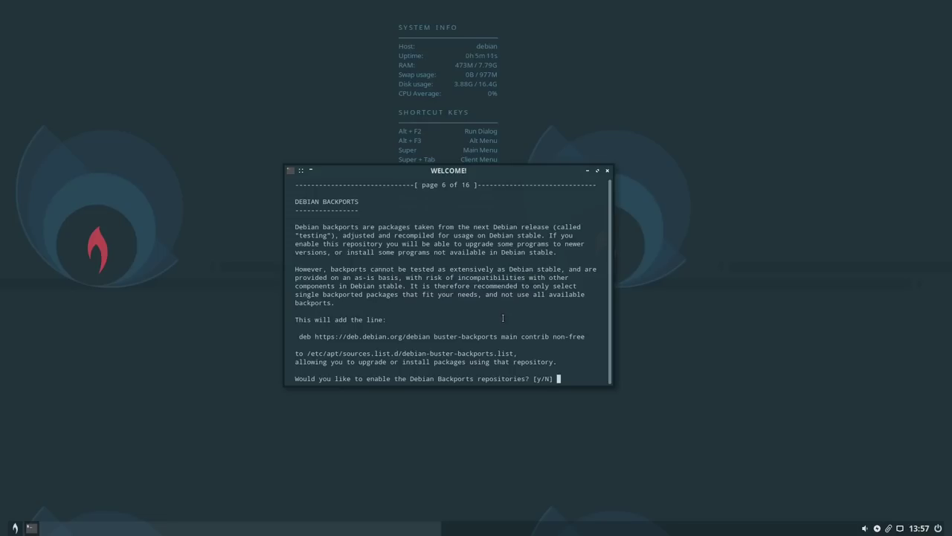
pyautogui.press('Return')
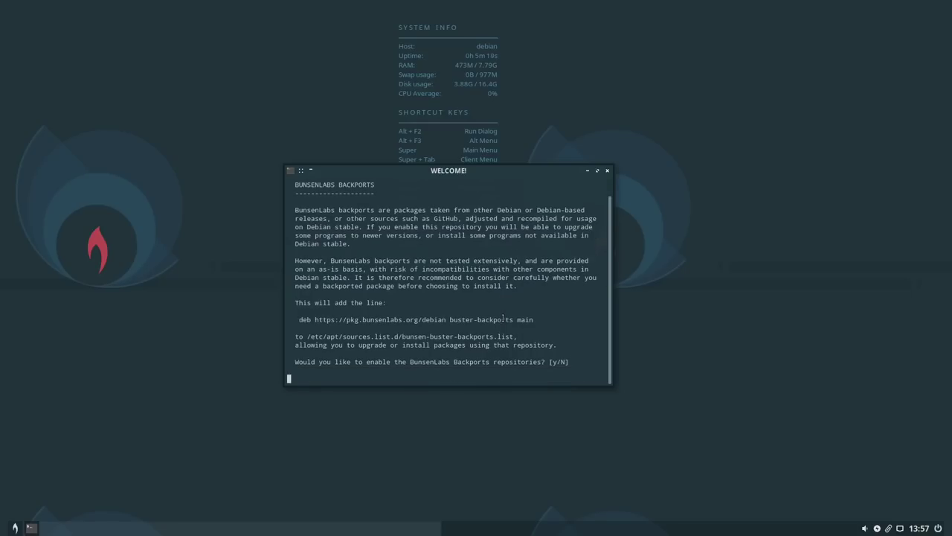
pyautogui.press('Return')
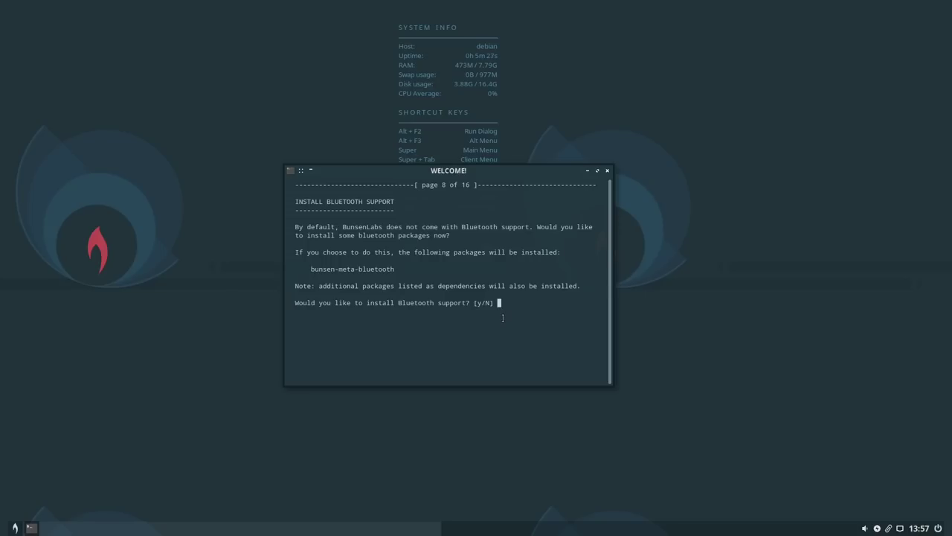
# Answer No to Bluetooth, Java and Dropbox, and skip the development packages.
pyautogui.press('Return')
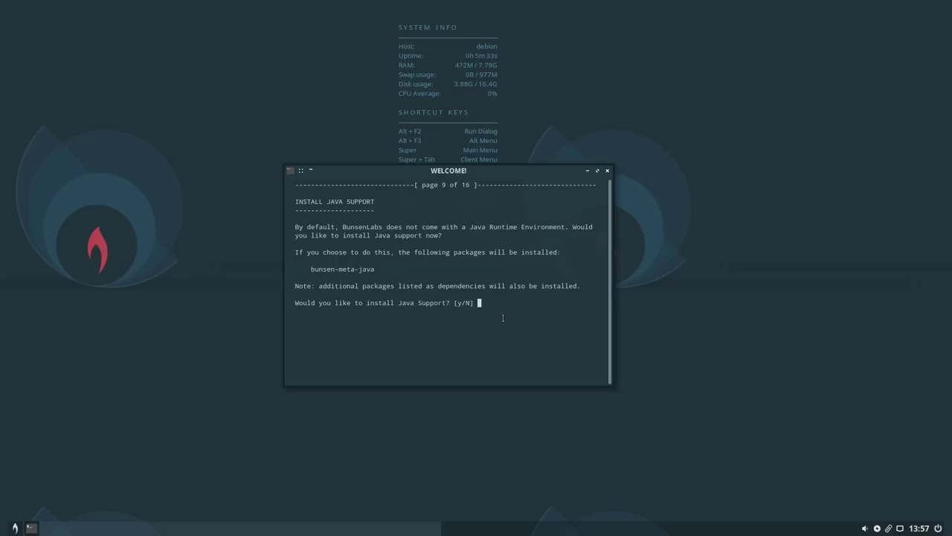
pyautogui.press('Return')
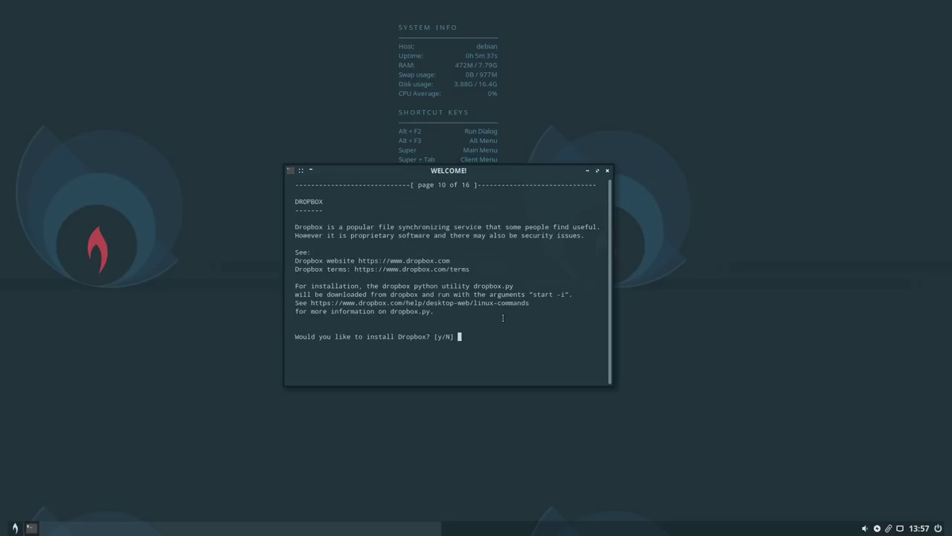
pyautogui.press('Return')
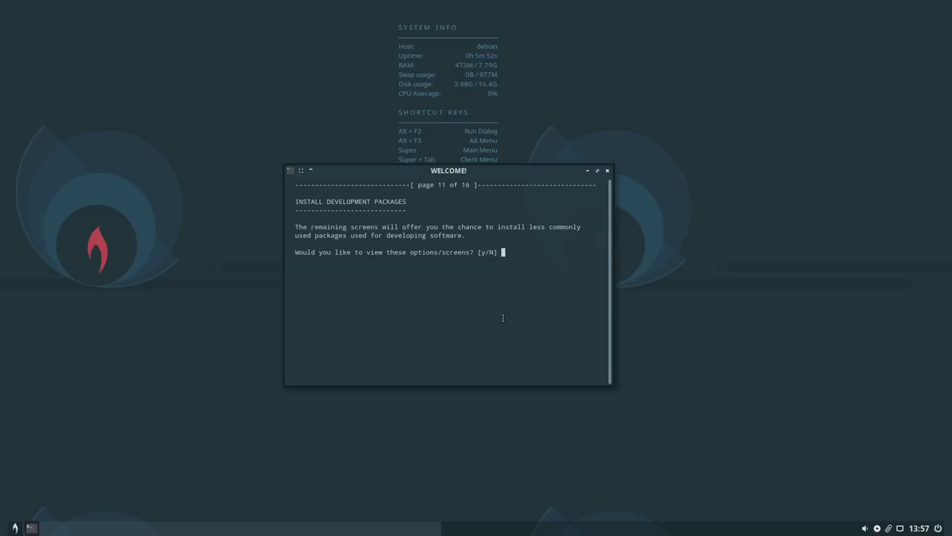
pyautogui.press('Return')
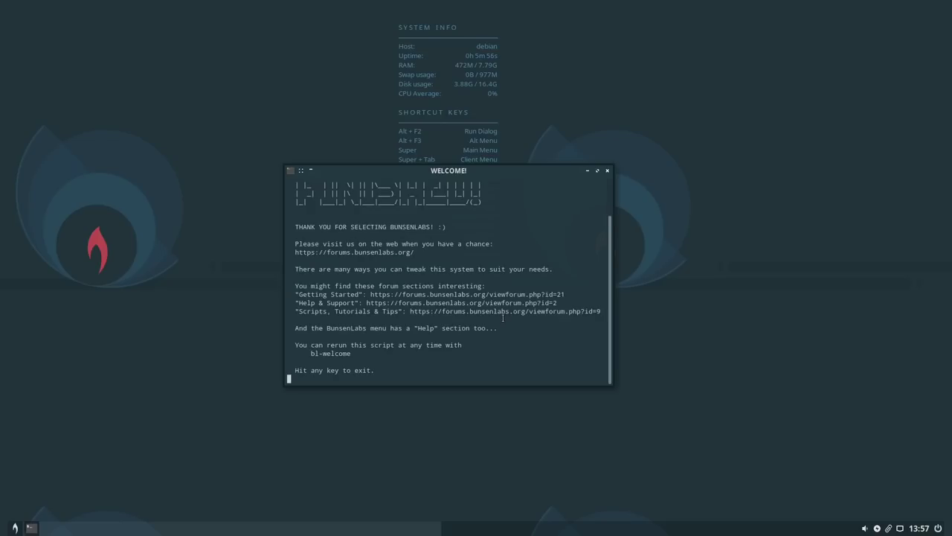
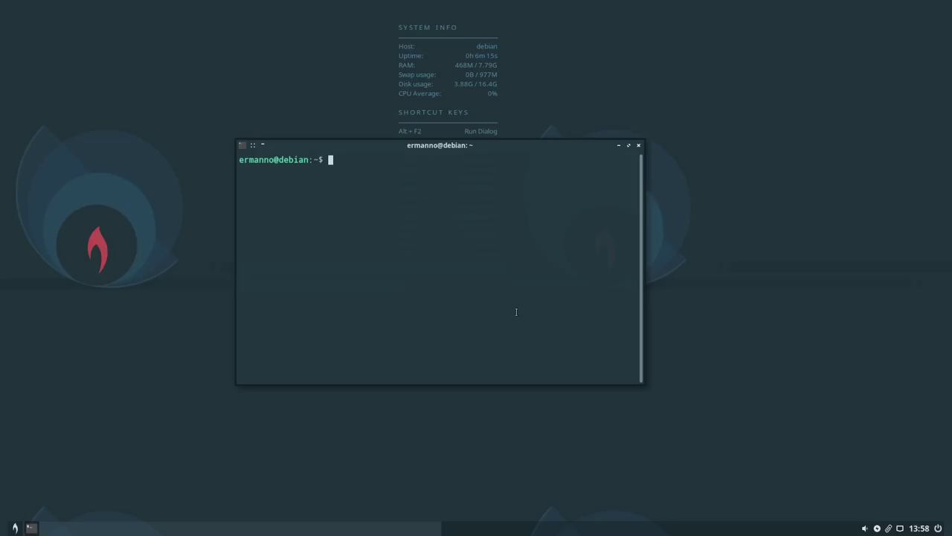
# Open /etc/lightdm/lightdm.conf in nano with sudo and go to the display-setup-script line.
pyautogui.write('sudo nano /etc/lightdm/li')
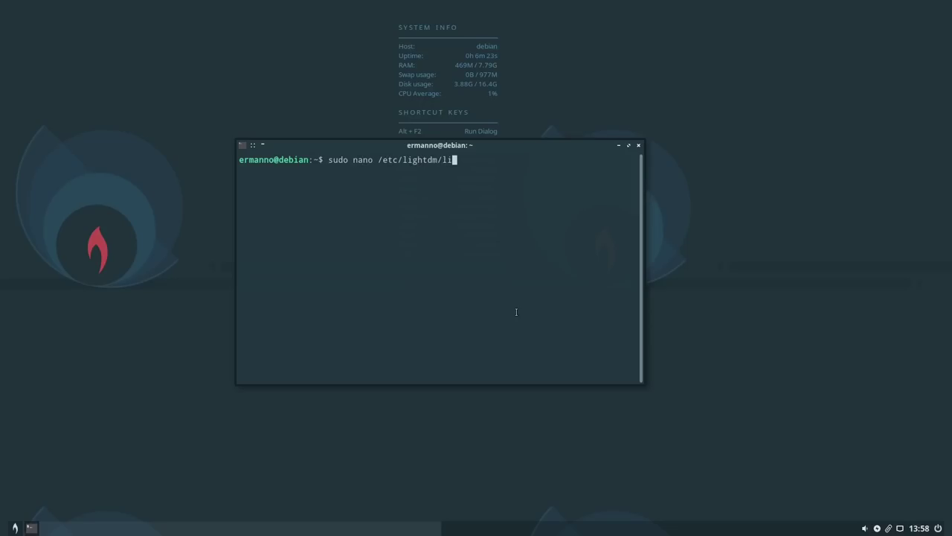
pyautogui.write('ghtdm.conf')
pyautogui.press('Return')
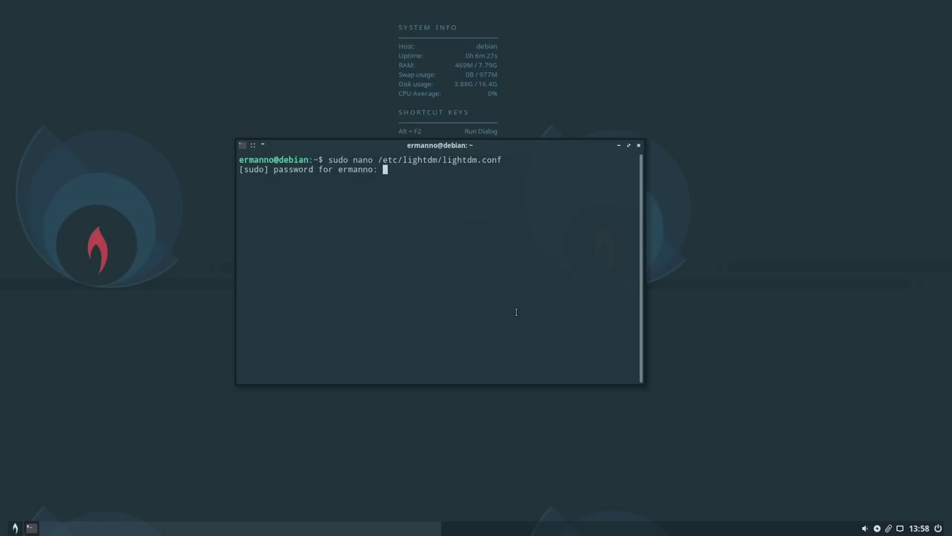
pyautogui.press('Return')
pyautogui.press('Down')
pyautogui.press('Down')
pyautogui.press('Down')
pyautogui.press('Down')
pyautogui.press('Down')
pyautogui.press('Down')
pyautogui.press('Down')
pyautogui.press('Down')
pyautogui.press('Down')
pyautogui.press('Down')
pyautogui.press('Down')
pyautogui.press('Down')
pyautogui.press('Down')
pyautogui.press('Down')
pyautogui.press('Down')
pyautogui.press('Down')
pyautogui.press('Down')
pyautogui.press('Down')
pyautogui.press('Down')
pyautogui.press('Down')
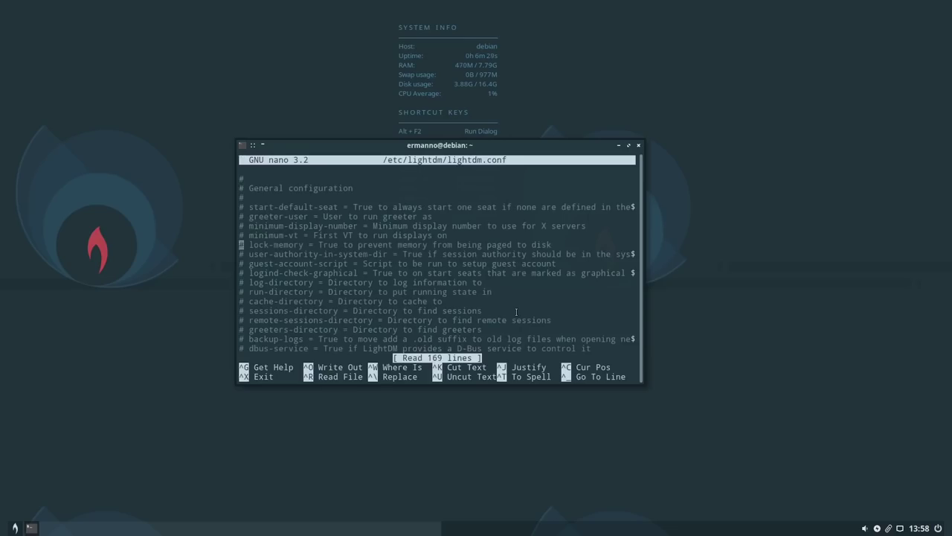
pyautogui.press('Down')
pyautogui.press('Down')
pyautogui.press('Down')
pyautogui.press('Down')
pyautogui.press('Down')
pyautogui.press('Down')
pyautogui.press('Down')
pyautogui.press('Down')
pyautogui.press('Down')
pyautogui.press('Down')
pyautogui.press('Down')
pyautogui.press('Down')
pyautogui.press('Down')
pyautogui.press('Down')
pyautogui.press('Down')
pyautogui.press('Down')
pyautogui.press('Down')
pyautogui.press('Down')
pyautogui.press('Down')
pyautogui.press('Down')
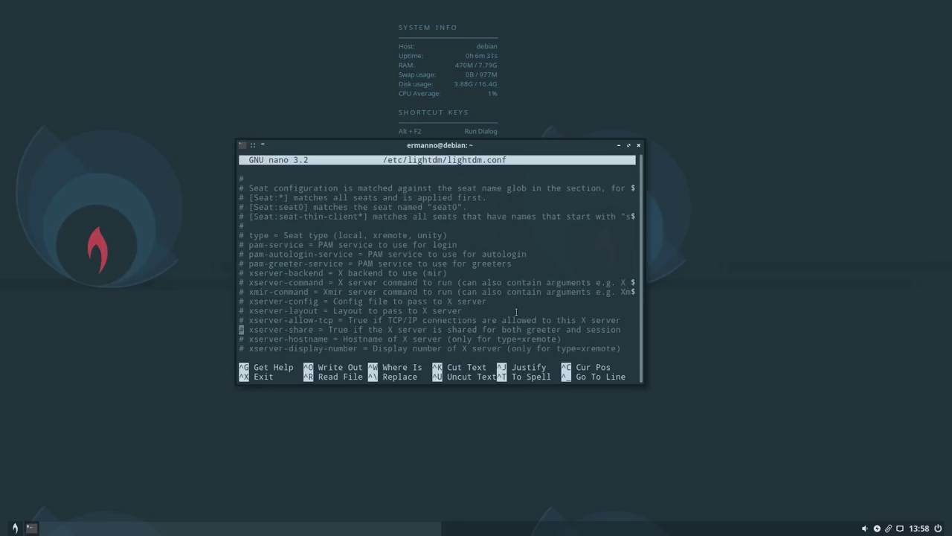
pyautogui.press('Down')
pyautogui.press('Down')
pyautogui.press('Down')
pyautogui.press('Down')
pyautogui.press('Down')
pyautogui.press('Down')
pyautogui.press('Down')
pyautogui.press('Down')
pyautogui.press('Down')
pyautogui.press('Down')
pyautogui.press('Down')
pyautogui.press('Down')
pyautogui.press('Down')
pyautogui.press('Down')
pyautogui.press('Down')
pyautogui.press('Down')
pyautogui.press('Down')
pyautogui.press('Down')
pyautogui.press('Down')
pyautogui.press('Down')
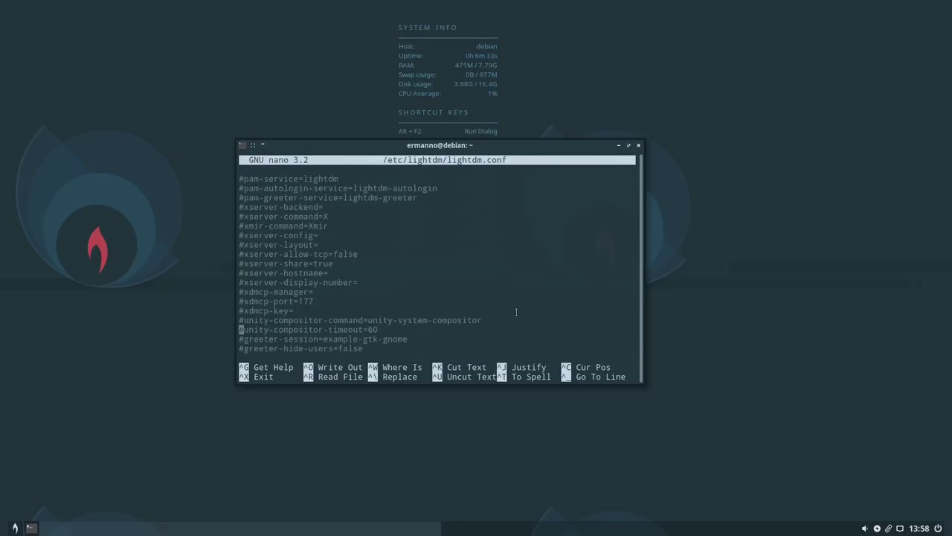
pyautogui.press('Up')
pyautogui.press('Up')
pyautogui.press('Up')
pyautogui.press('Up')
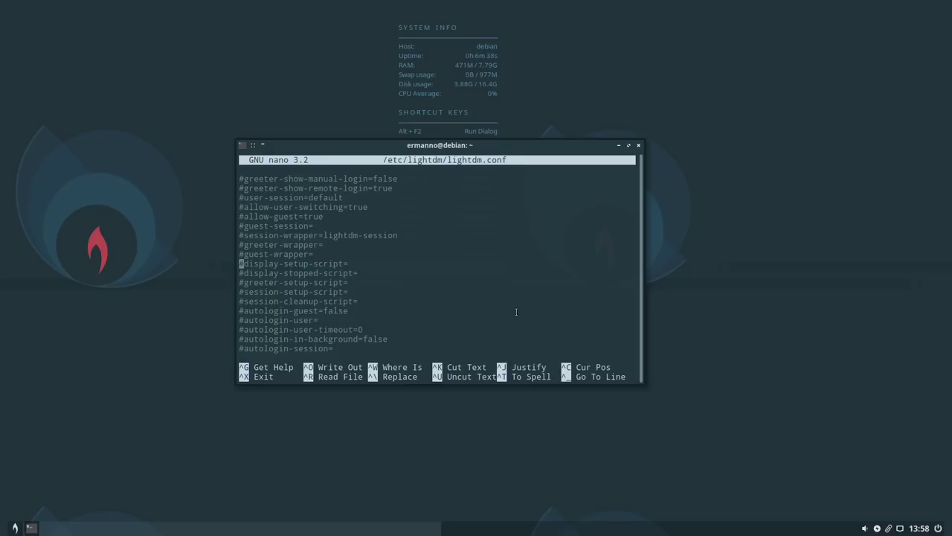
# Uncomment display-setup-script, set it to 'xrandr --output Virtual-1 --mode 1920x1080', and save.
pyautogui.press('Delete')
pyautogui.press('Right')
pyautogui.press('Right')
pyautogui.press('Right')
pyautogui.press('Right')
pyautogui.press('Right')
pyautogui.press('Right')
pyautogui.press('Right')
pyautogui.press('Right')
pyautogui.press('Right')
pyautogui.press('Right')
pyautogui.press('Right')
pyautogui.press('Right')
pyautogui.press('Right')
pyautogui.press('Right')
pyautogui.press('Right')
pyautogui.press('Right')
pyautogui.press('Right')
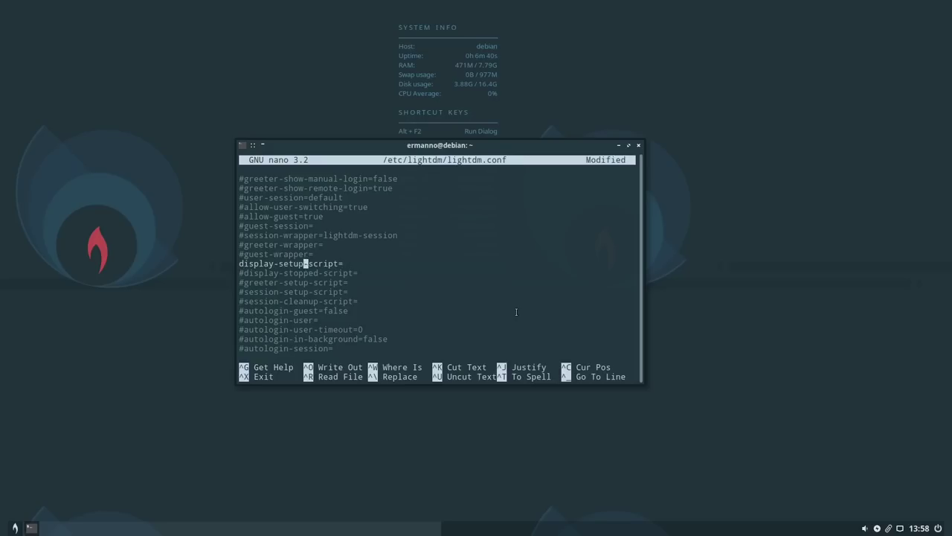
pyautogui.press('Right')
pyautogui.press('Right')
pyautogui.press('Right')
pyautogui.press('Right')
pyautogui.write('xrandr --output Virtual-1 --mode ')
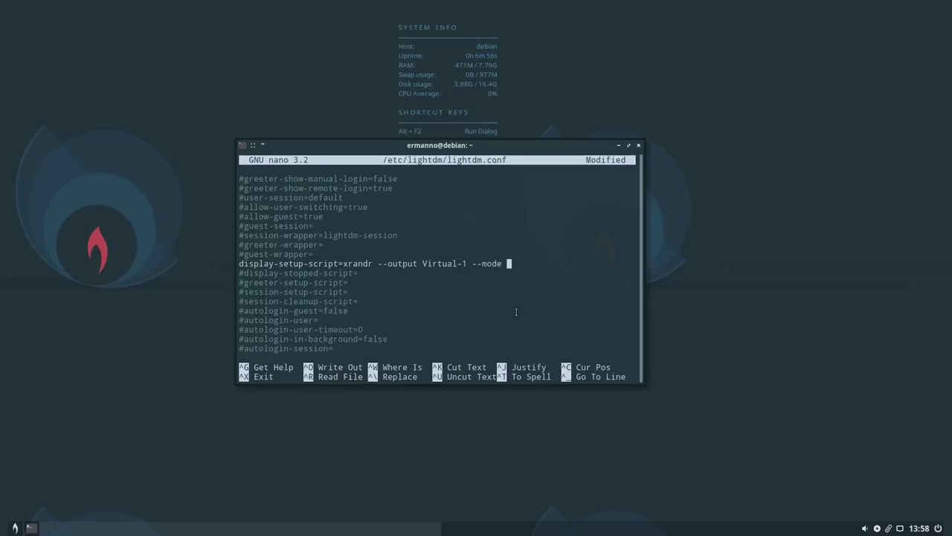
pyautogui.write('1920x0180')
pyautogui.hotkey('ctrl', 'o')
pyautogui.press('Return')
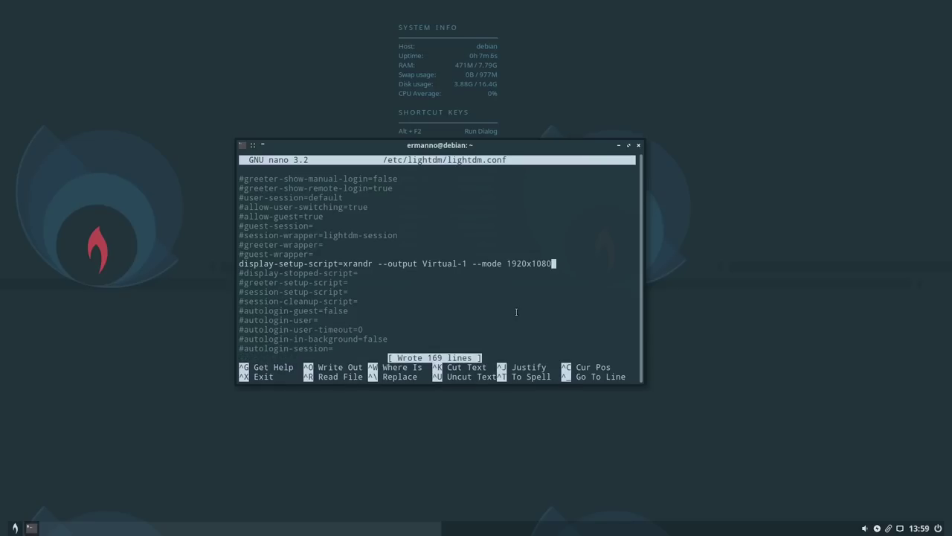
pyautogui.hotkey('ctrl', 'x')
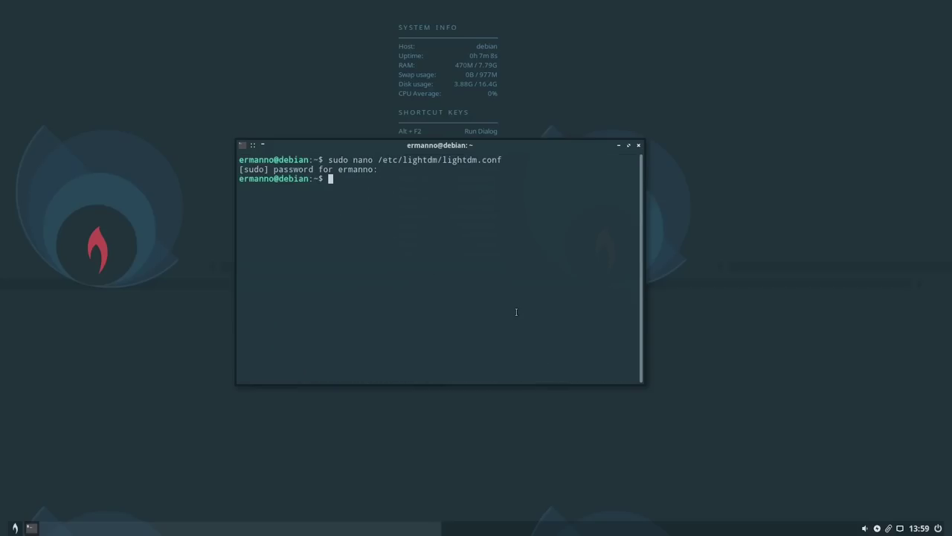
# Uncomment GRUB_GFXMODE in /etc/default/grub, change 640x480 to 1920x1080, and save the file.
pyautogui.write('sudo nano /etc/default/grub')
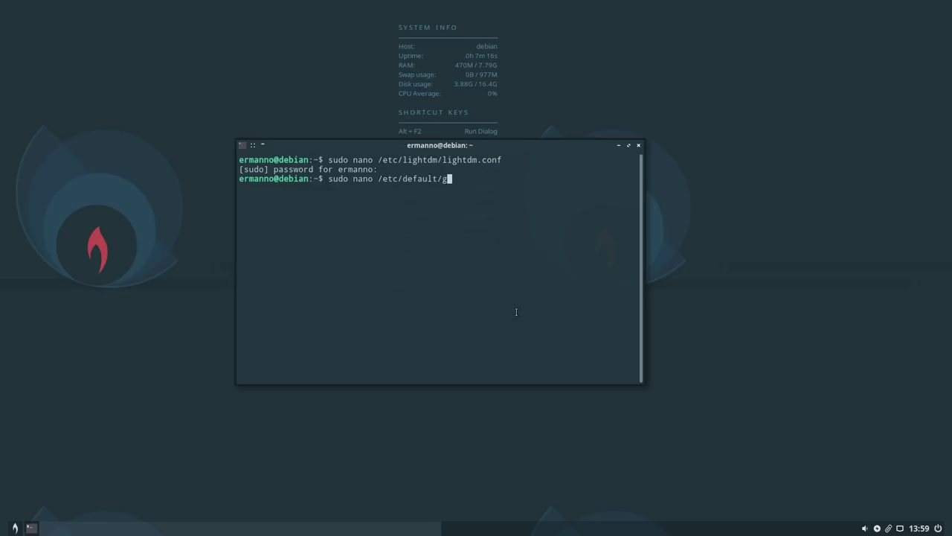
pyautogui.press('Return')
pyautogui.press('Down')
pyautogui.press('Down')
pyautogui.press('Down')
pyautogui.press('Down')
pyautogui.press('Down')
pyautogui.press('Down')
pyautogui.press('Down')
pyautogui.press('Down')
pyautogui.press('Down')
pyautogui.press('Down')
pyautogui.press('Down')
pyautogui.press('Down')
pyautogui.press('Down')
pyautogui.press('Down')
pyautogui.press('Down')
pyautogui.press('Down')
pyautogui.press('Down')
pyautogui.press('Down')
pyautogui.press('Down')
pyautogui.press('Down')
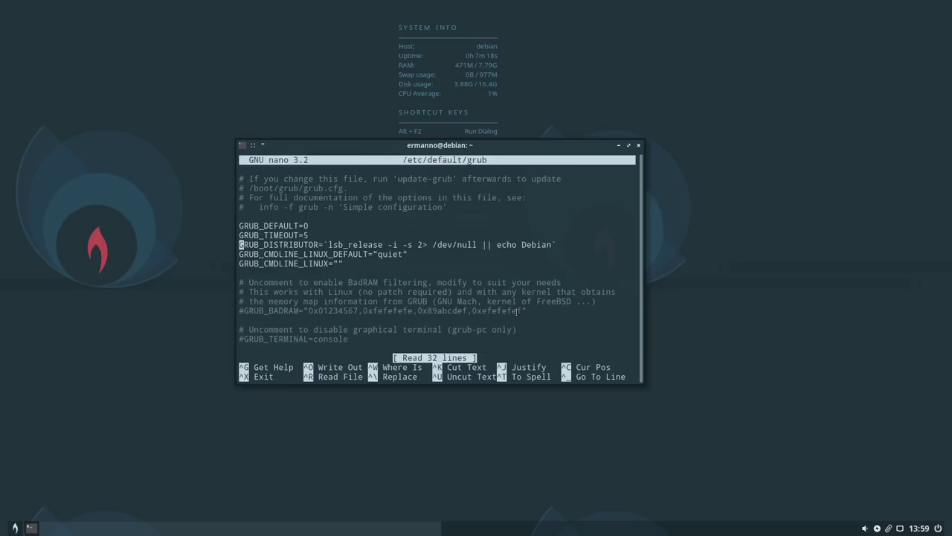
pyautogui.press('Up')
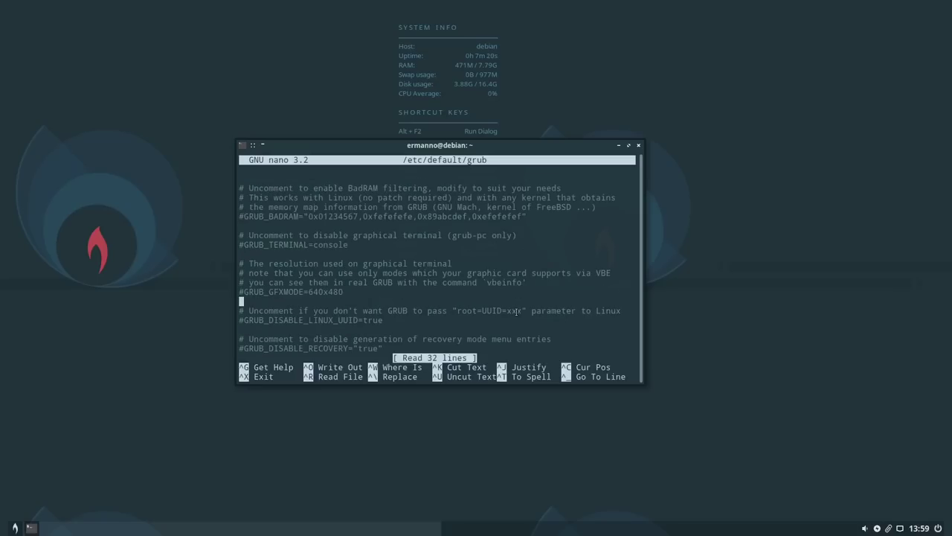
pyautogui.press('Up')
pyautogui.press('Delete')
pyautogui.press('Right')
pyautogui.press('Right')
pyautogui.press('Right')
pyautogui.press('Right')
pyautogui.press('Right')
pyautogui.press('Right')
pyautogui.press('Right')
pyautogui.press('Right')
pyautogui.press('Right')
pyautogui.press('Right')
pyautogui.press('Right')
pyautogui.press('Right')
pyautogui.press('Right')
pyautogui.press('Right')
pyautogui.press('Right')
pyautogui.press('Right')
pyautogui.press('Right')
pyautogui.press('Right')
pyautogui.press('Right')
pyautogui.press('Right')
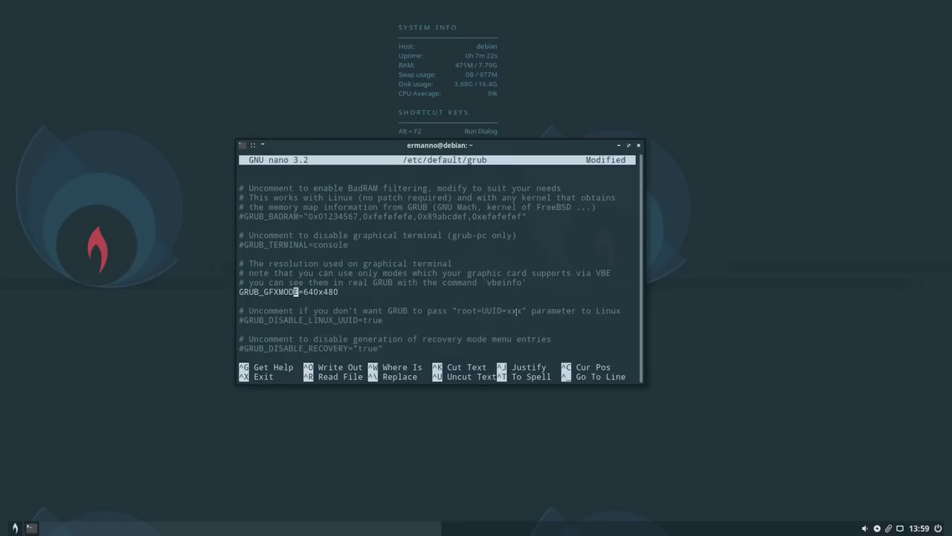
pyautogui.press('BackSpace')
pyautogui.press('BackSpace')
pyautogui.press('BackSpace')
pyautogui.press('BackSpace')
pyautogui.press('BackSpace')
pyautogui.press('BackSpace')
pyautogui.press('BackSpace')
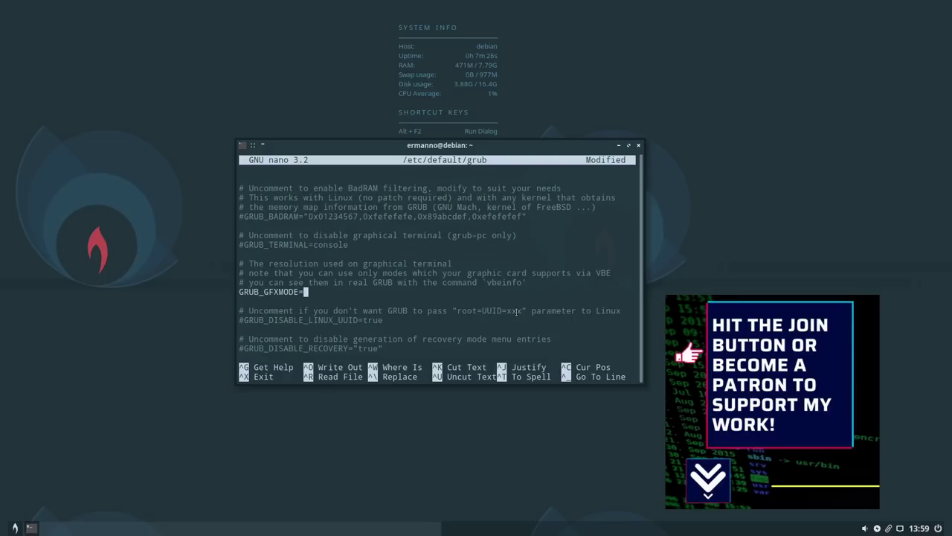
pyautogui.write('1920')
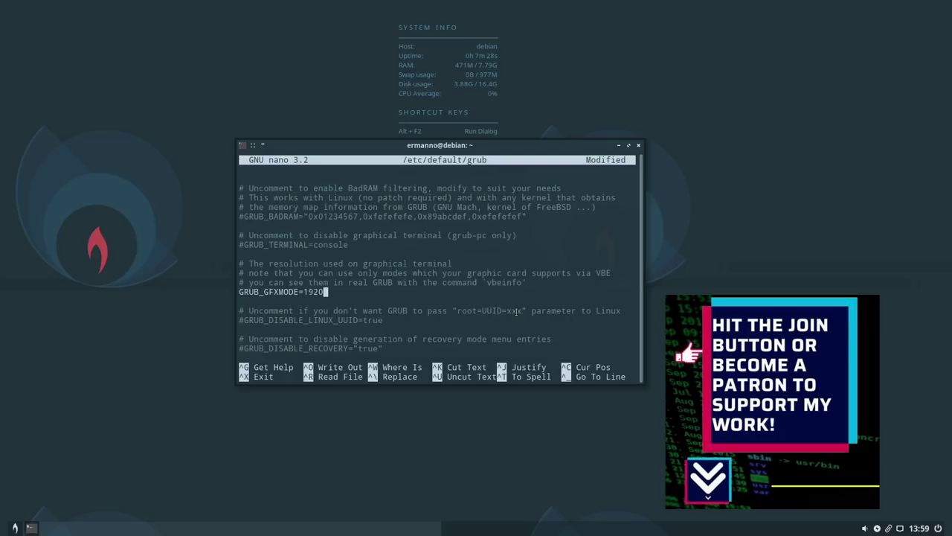
pyautogui.write('x1080')
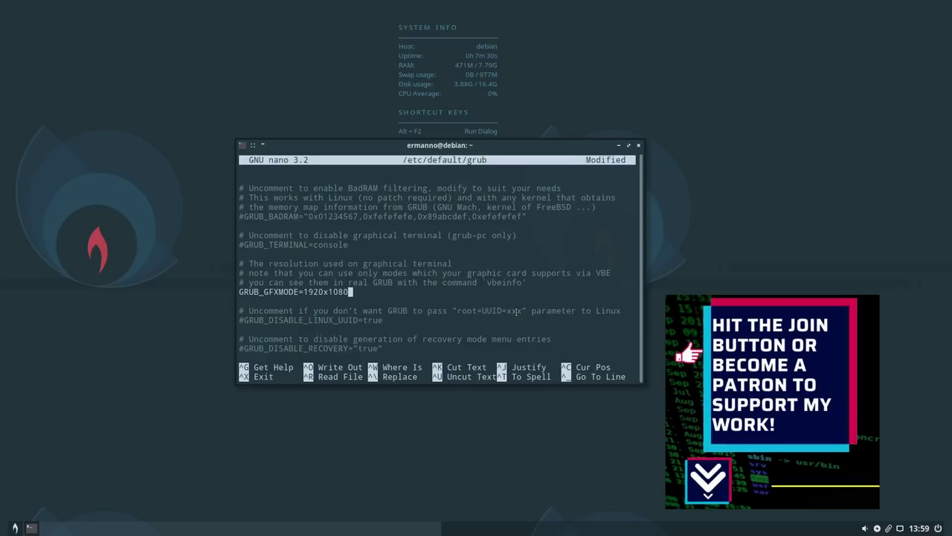
pyautogui.hotkey('ctrl', 'o')
pyautogui.press('Return')
pyautogui.hotkey('ctrl', 'x')
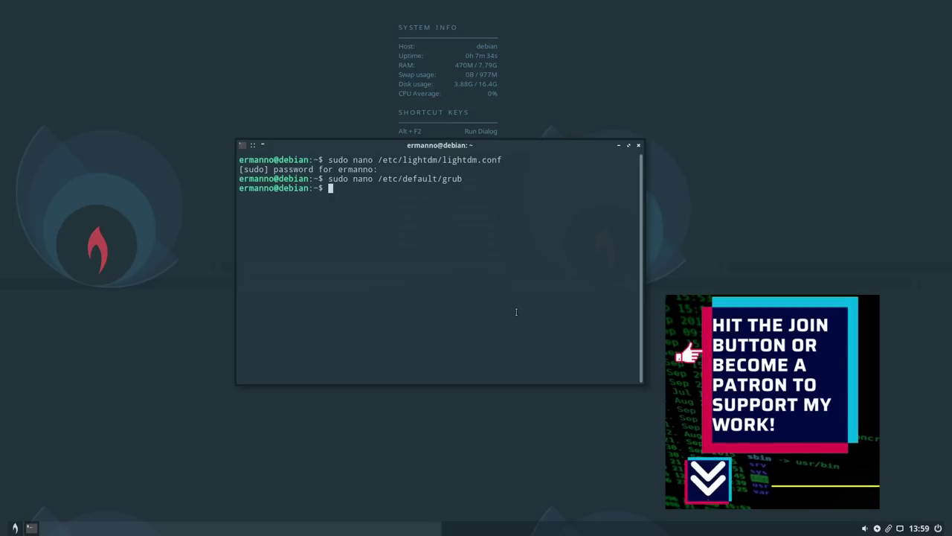
# Regenerate the GRUB configuration with sudo update-grub, then reboot the machine.
pyautogui.write('sudo update-grub')
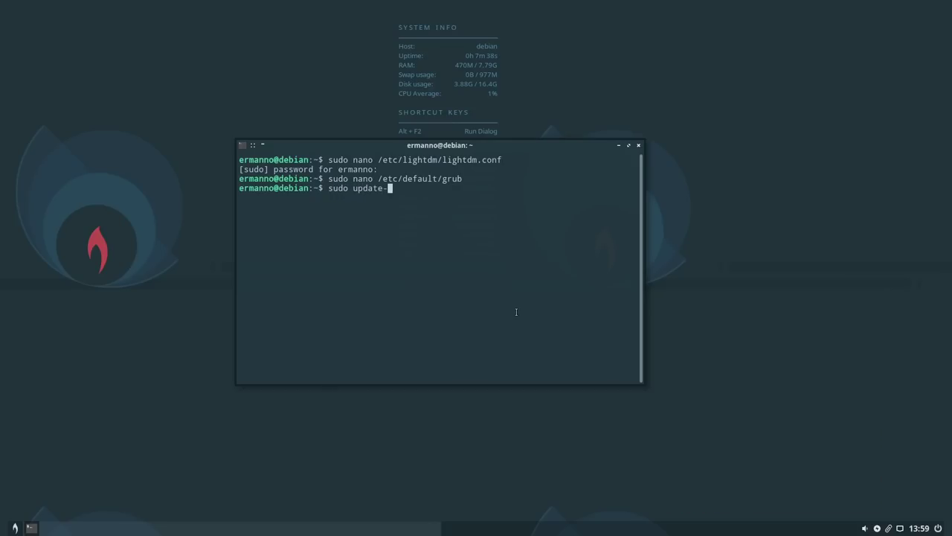
pyautogui.press('Return')
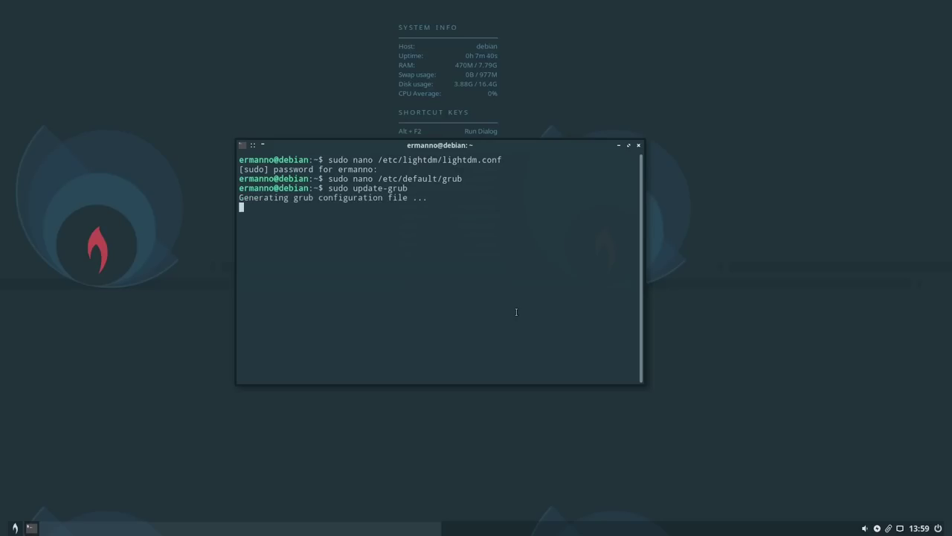
pyautogui.write('reboot')
pyautogui.press('Return')
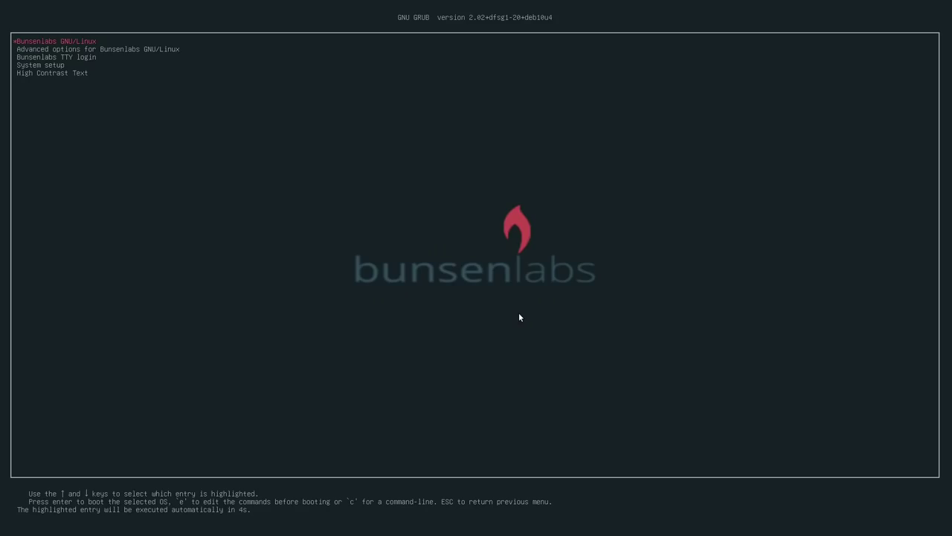
# Stop the GRUB countdown, browse the menu entries, and boot Bunsenlabs GNU/Linux.
pyautogui.press('Down')
pyautogui.press('Up')
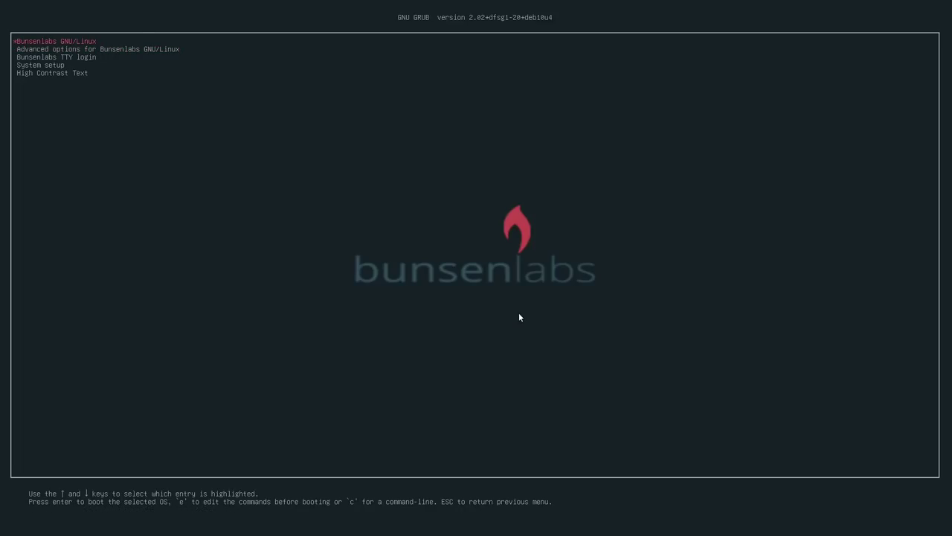
pyautogui.press('Down')
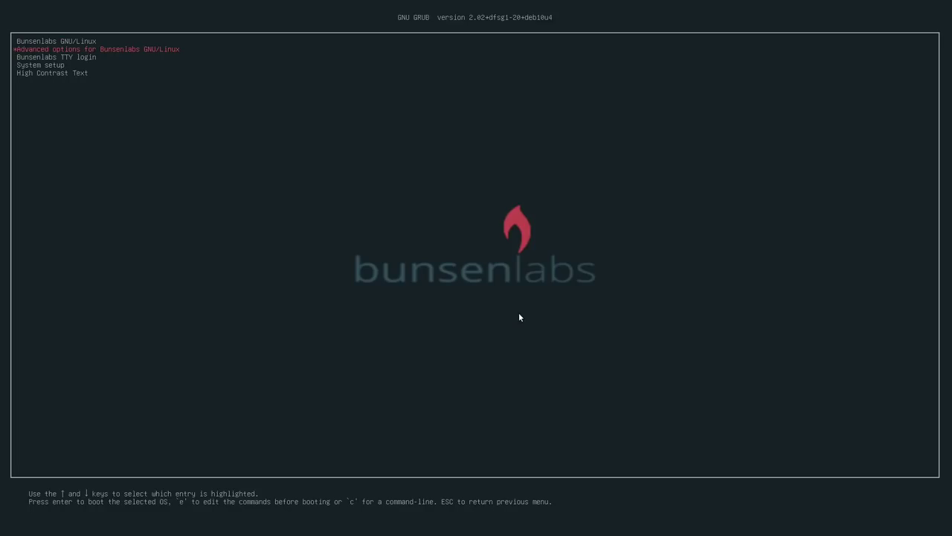
pyautogui.press('Down')
pyautogui.press('Down')
pyautogui.press('Up')
pyautogui.press('Up')
pyautogui.press('Up')
pyautogui.press('Return')
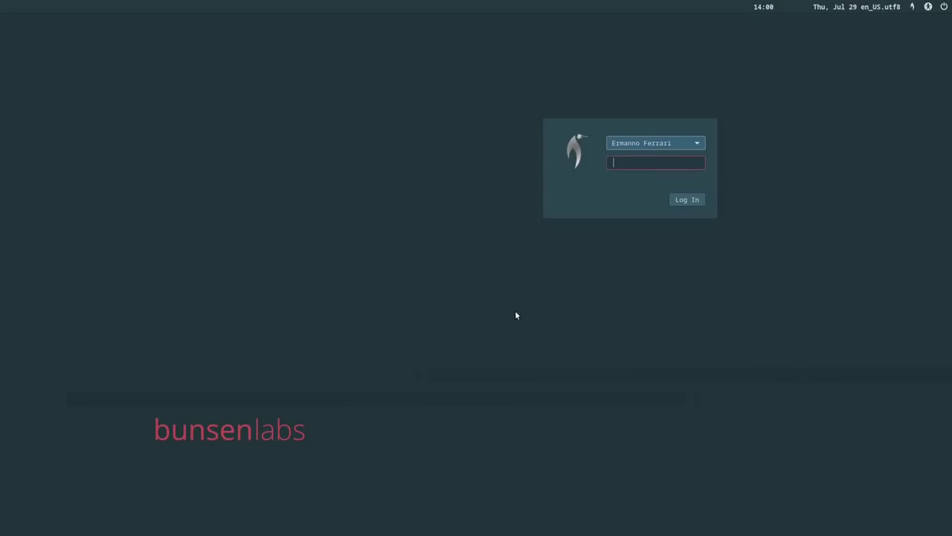
# Enter the user's password at the LightDM login screen to log in.
pyautogui.write('••••••••')
pyautogui.press('Return')
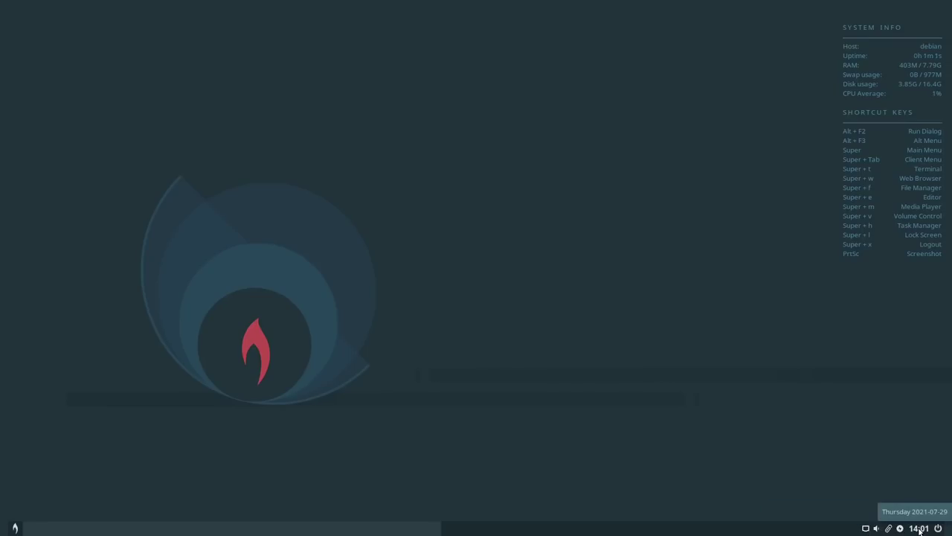
pyautogui.click(919, 529)
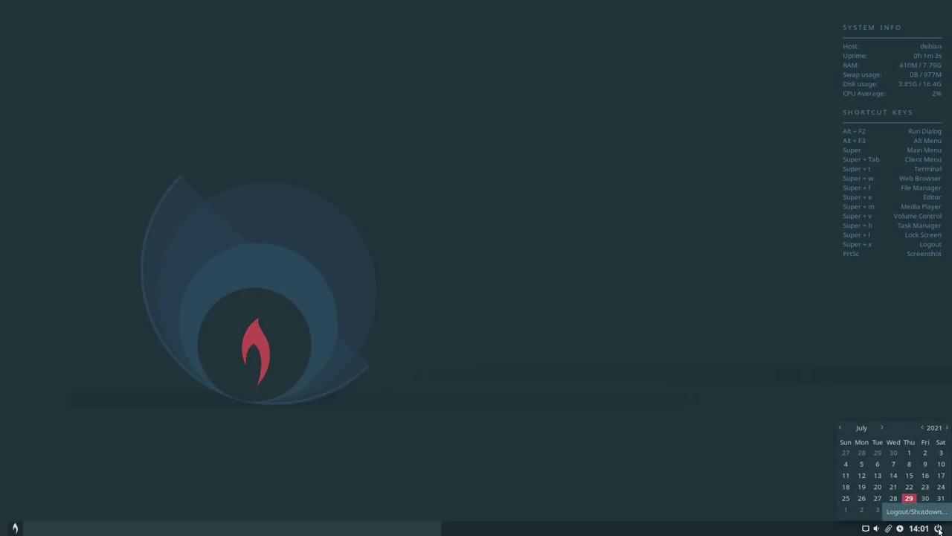
pyautogui.click(938, 528)
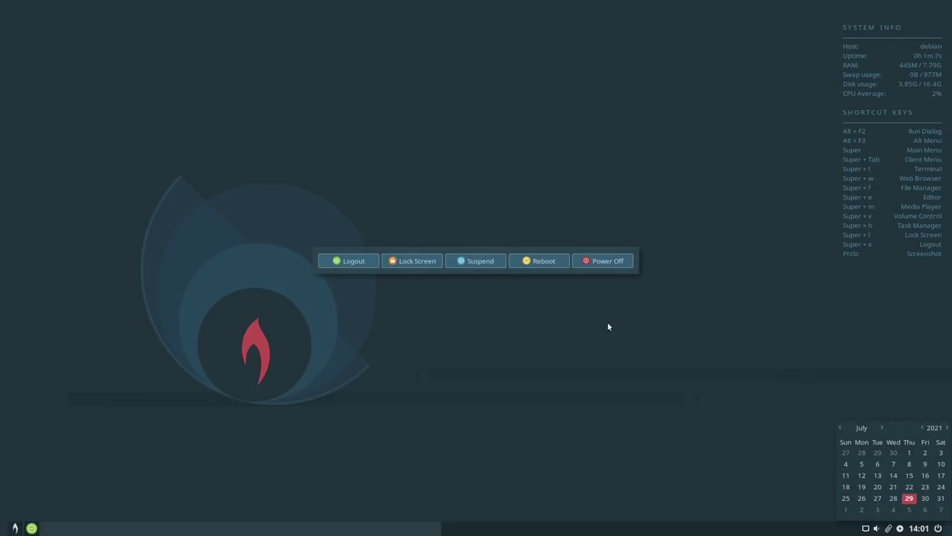
pyautogui.click(919, 529)
pyautogui.press('Escape')
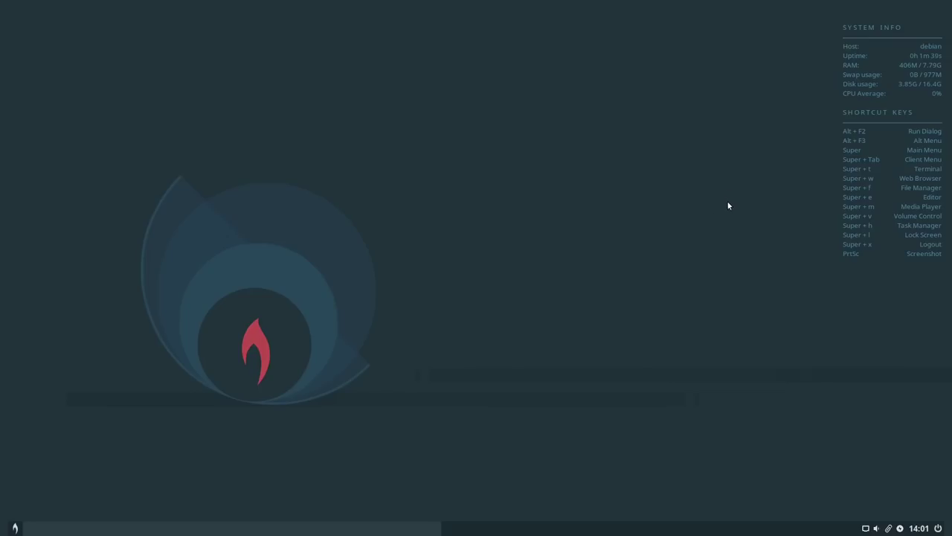
# Launch Thunar from the desktop menu and view its About dialog, showing version 1.8.4.
pyautogui.rightClick(370, 139)
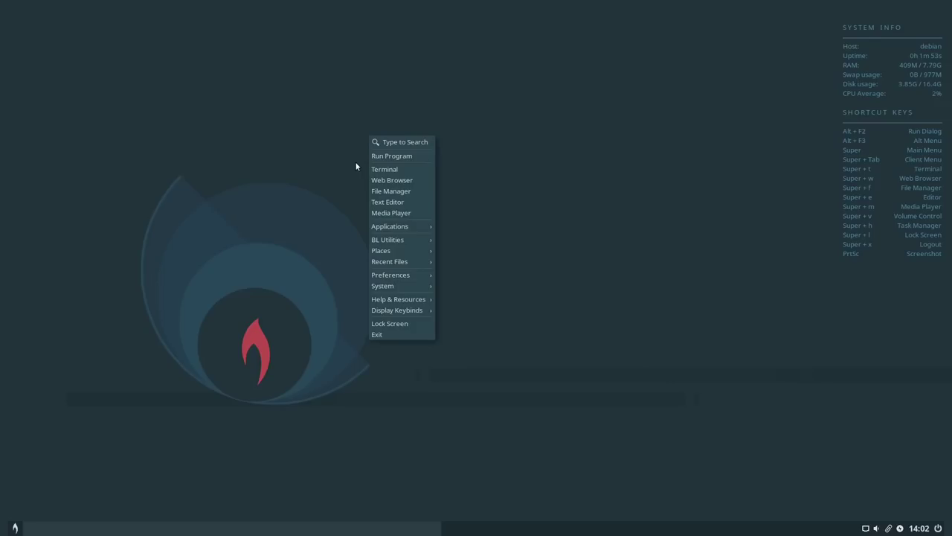
pyautogui.click(384, 190)
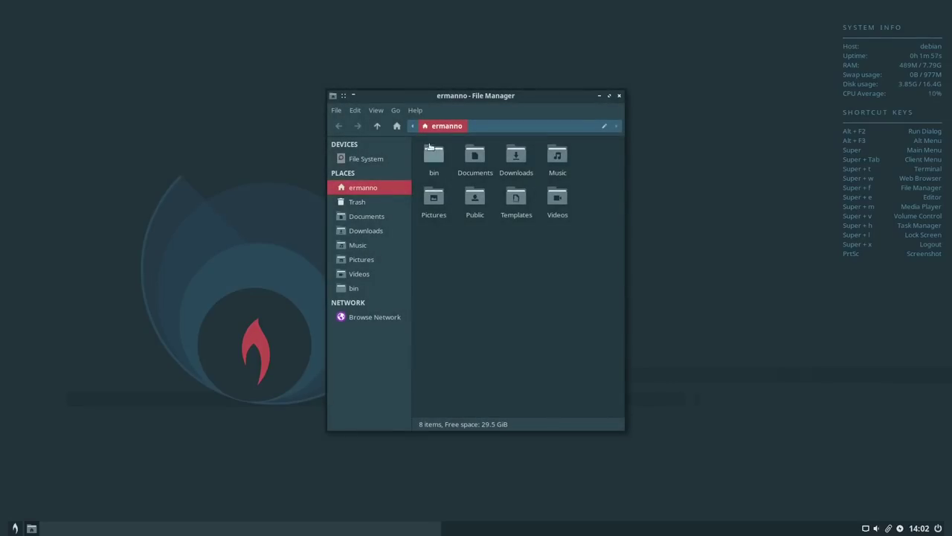
pyautogui.click(415, 110)
pyautogui.click(425, 137)
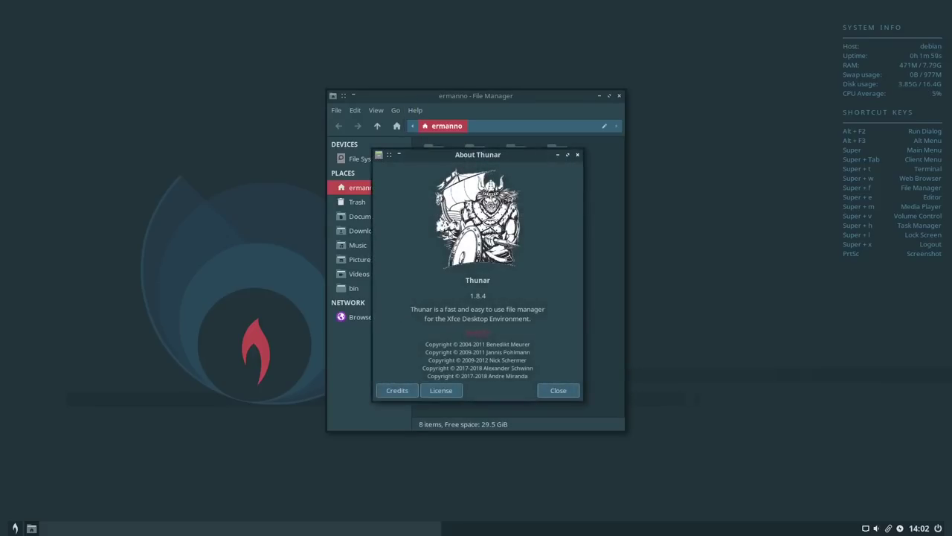
# Close the About dialog and the Thunar window, then reopen the desktop menu.
pyautogui.click(559, 391)
pyautogui.click(619, 95)
pyautogui.rightClick(563, 118)
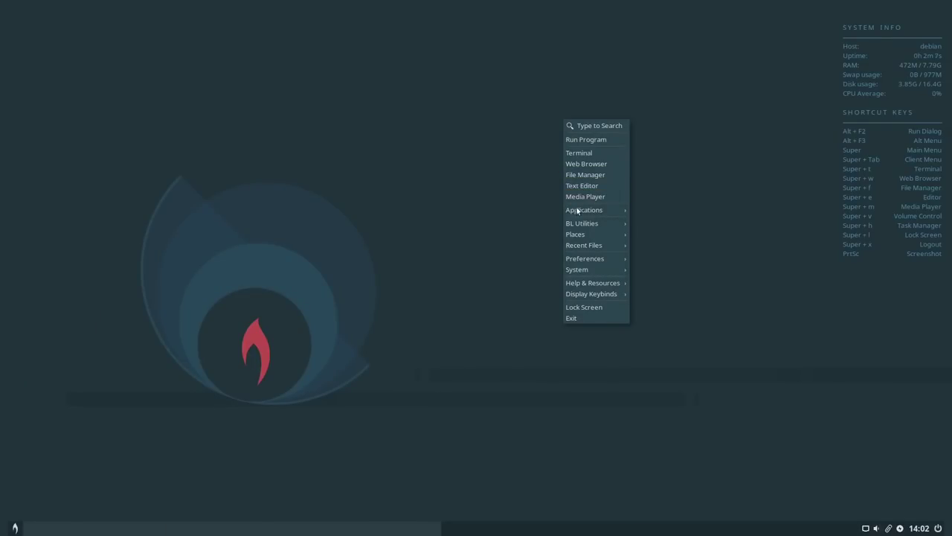
# Expand Applications > Settings in the desktop menu to reveal Synaptic Package Manager.
pyautogui.moveTo(577, 212)
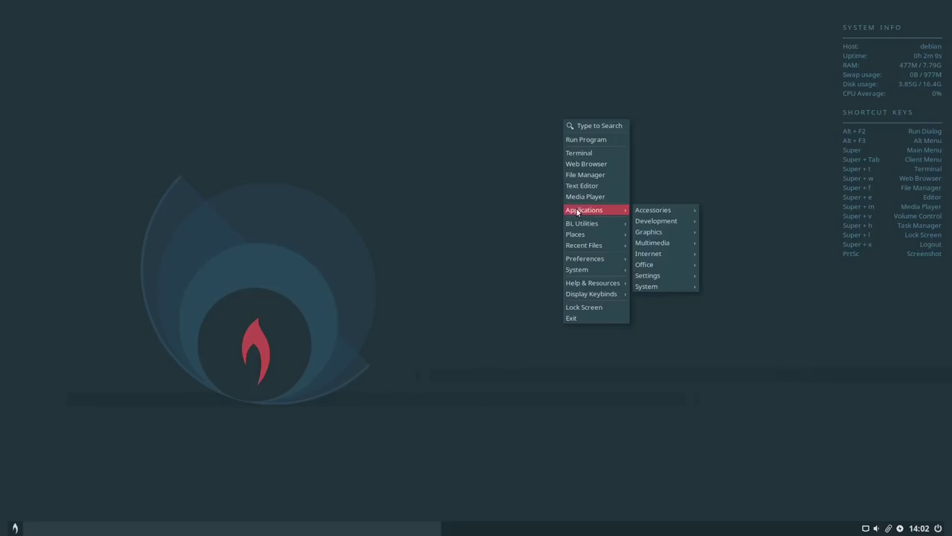
pyautogui.moveTo(649, 212)
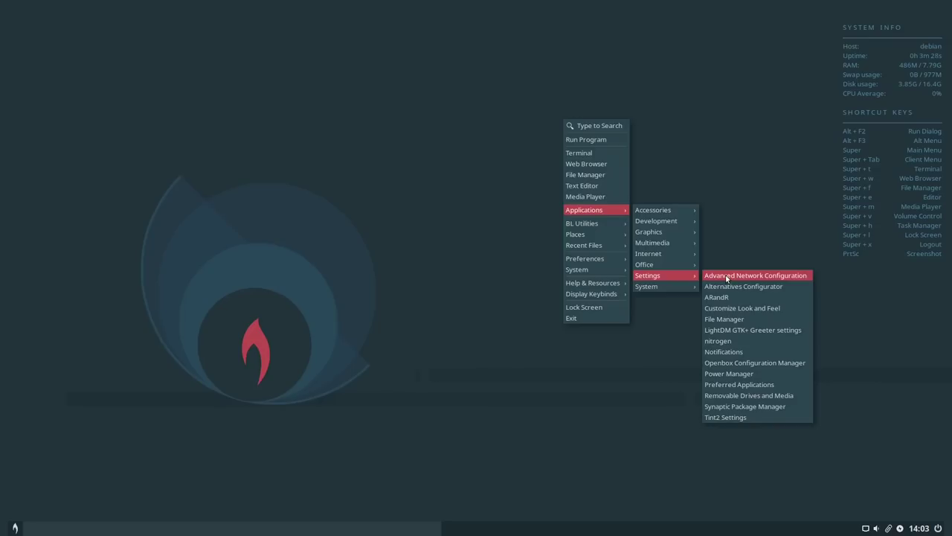
# Launch Synaptic Package Manager with the admin password and dismiss the Quick Introduction.
pyautogui.click(749, 405)
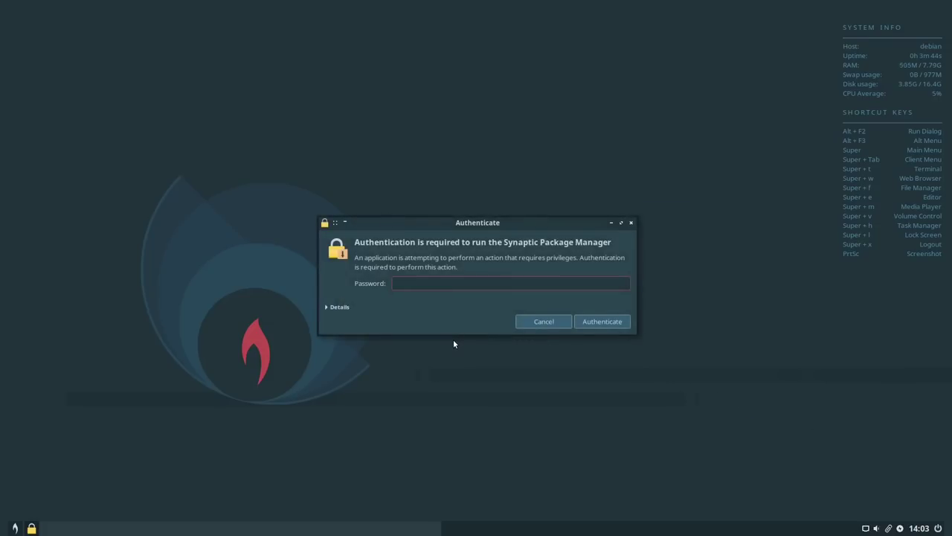
pyautogui.write('•••••••••')
pyautogui.press('Return')
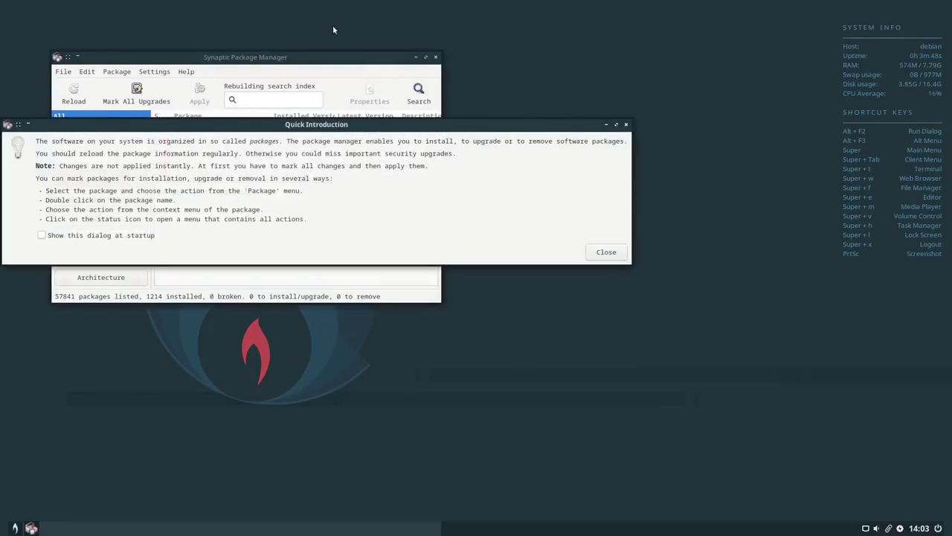
pyautogui.press('Escape')
# Filter packages for 'obs', view the obs-studio 22.0.3 details, then close Synaptic.
pyautogui.moveTo(344, 62); pyautogui.dragTo(473, 101)
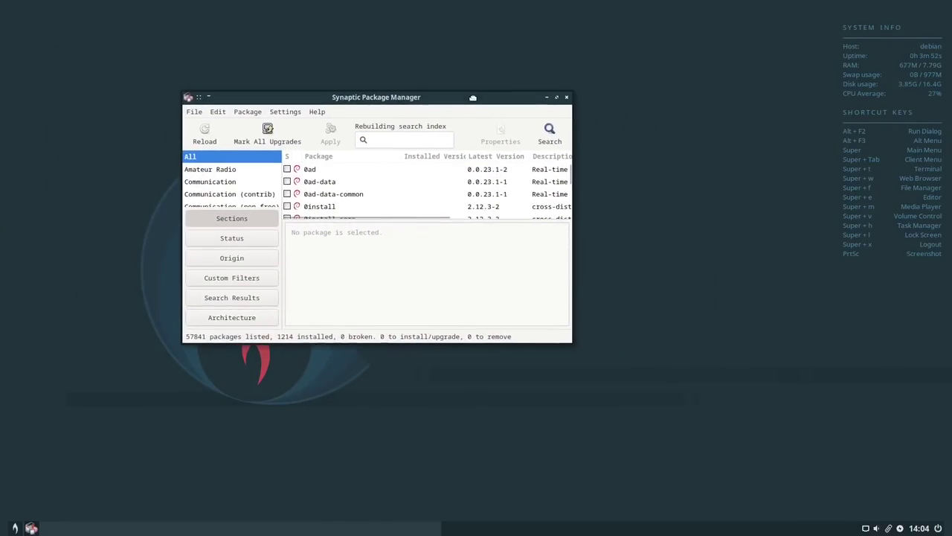
pyautogui.write('obs')
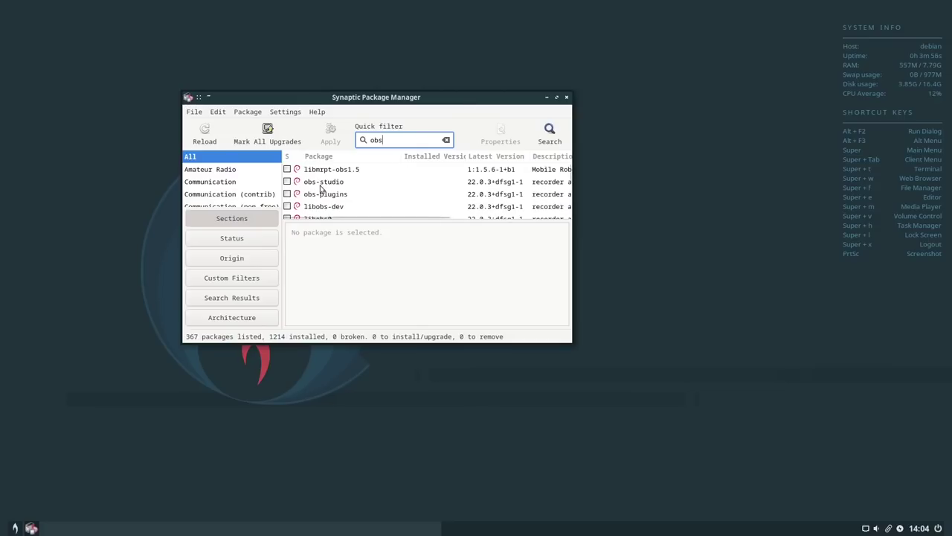
pyautogui.click(321, 184)
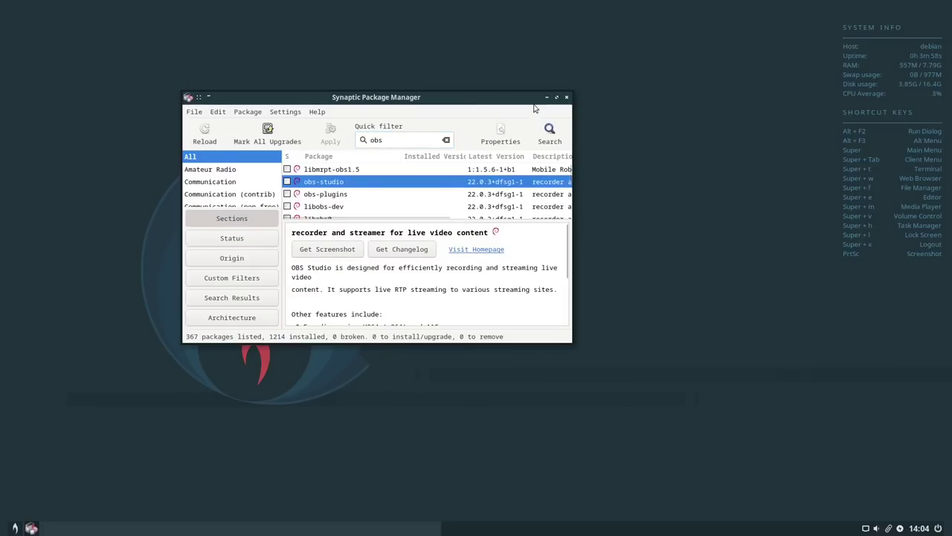
pyautogui.click(568, 99)
pyautogui.rightClick(419, 188)
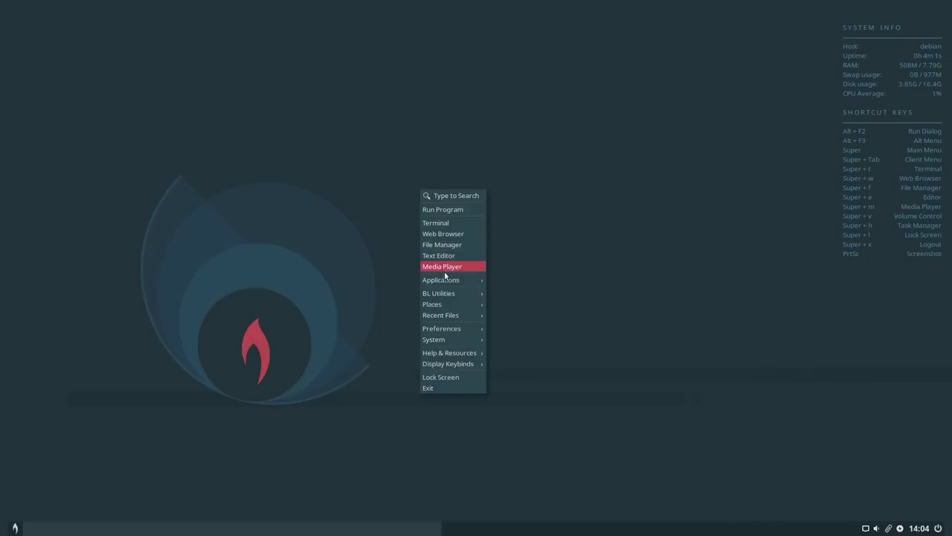
# Browse Applications > Graphics and System, then open BL Utilities showing BLOB Themes Manager.
pyautogui.moveTo(449, 283)
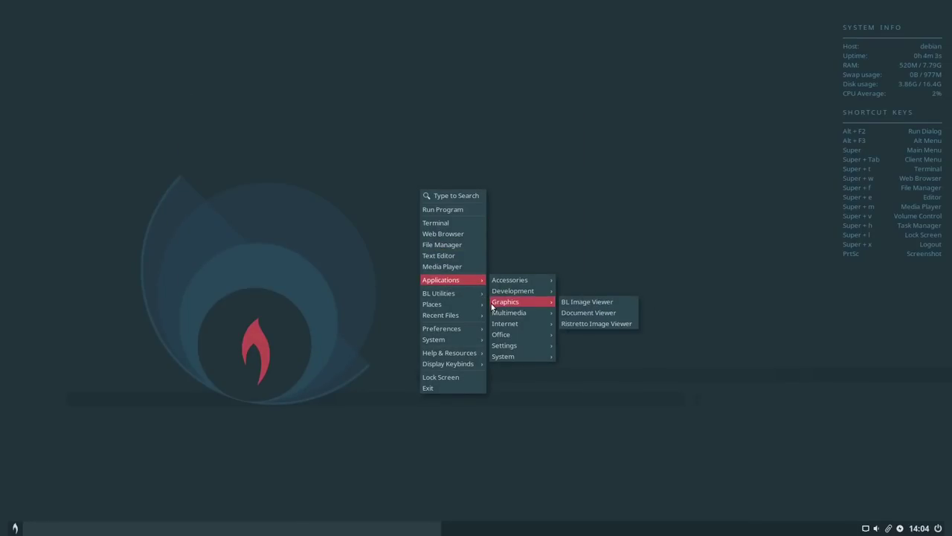
pyautogui.moveTo(517, 351)
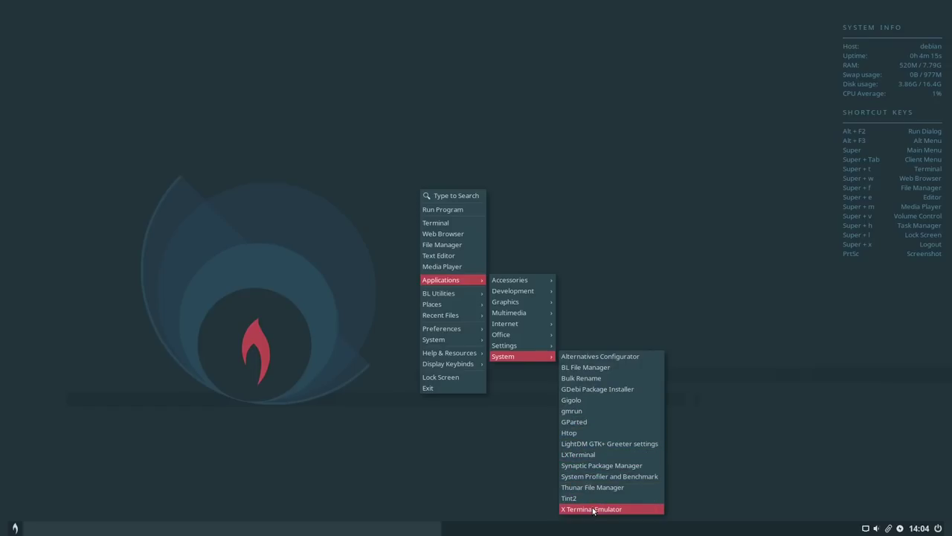
pyautogui.moveTo(430, 297)
pyautogui.moveTo(506, 296)
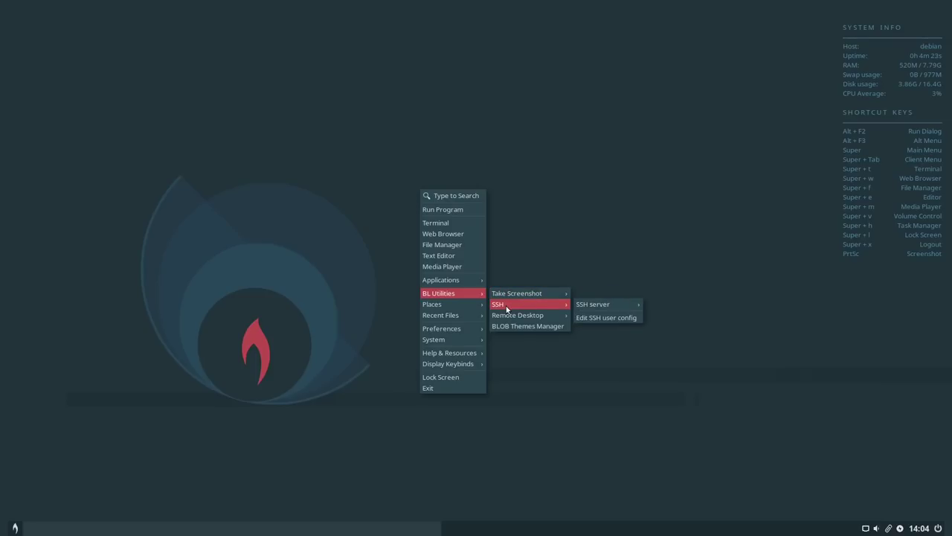
pyautogui.moveTo(626, 311)
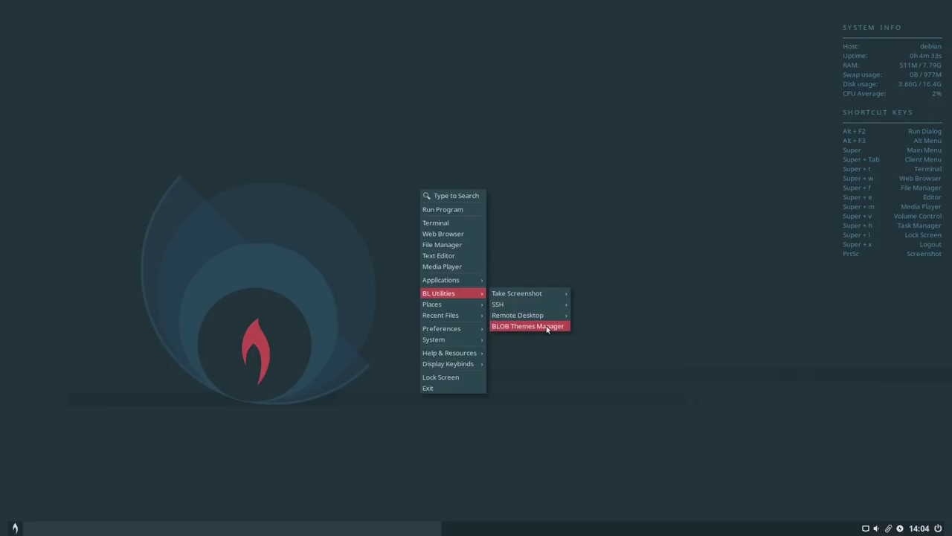
pyautogui.click(524, 327)
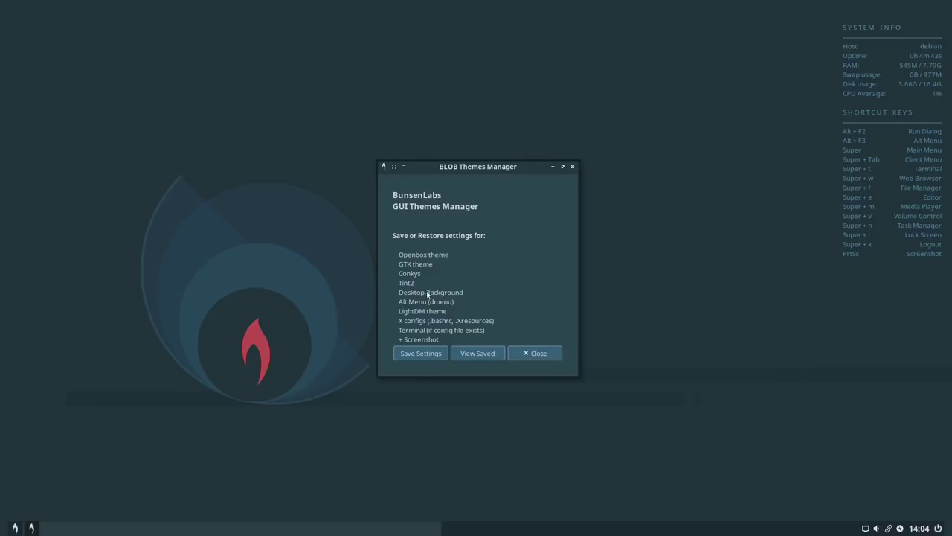
pyautogui.click(552, 353)
pyautogui.rightClick(476, 254)
pyautogui.moveTo(483, 421)
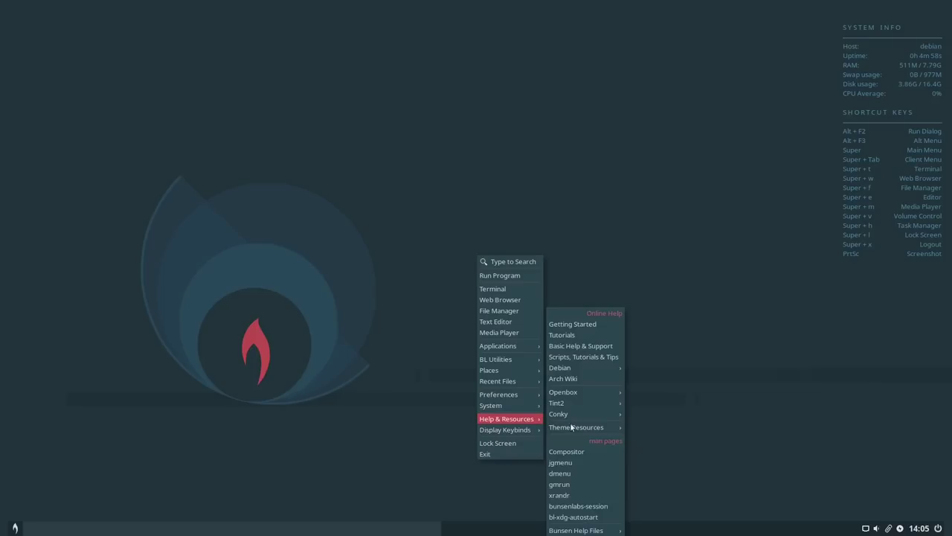
# Browse Help & Resources > Display Keybinds, then lock the screen from the root menu.
pyautogui.moveTo(604, 414)
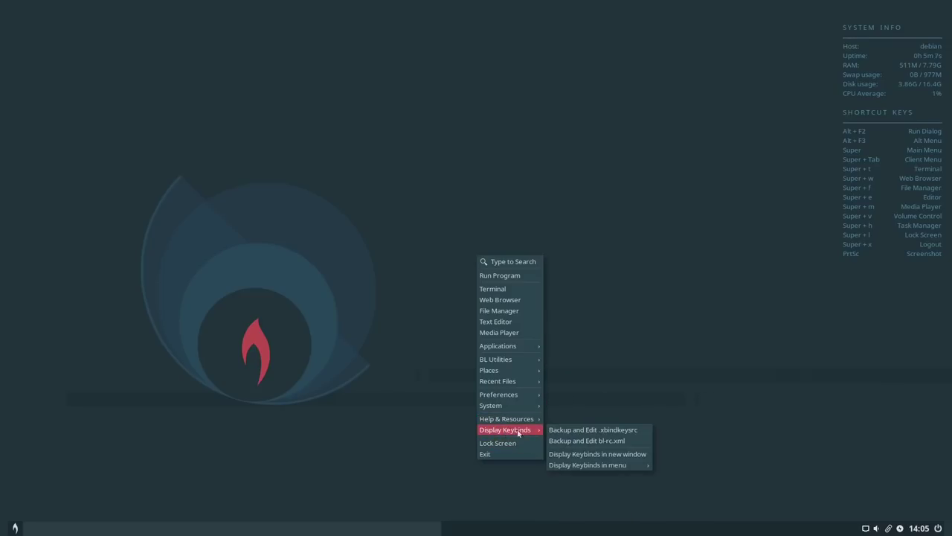
pyautogui.moveTo(617, 466)
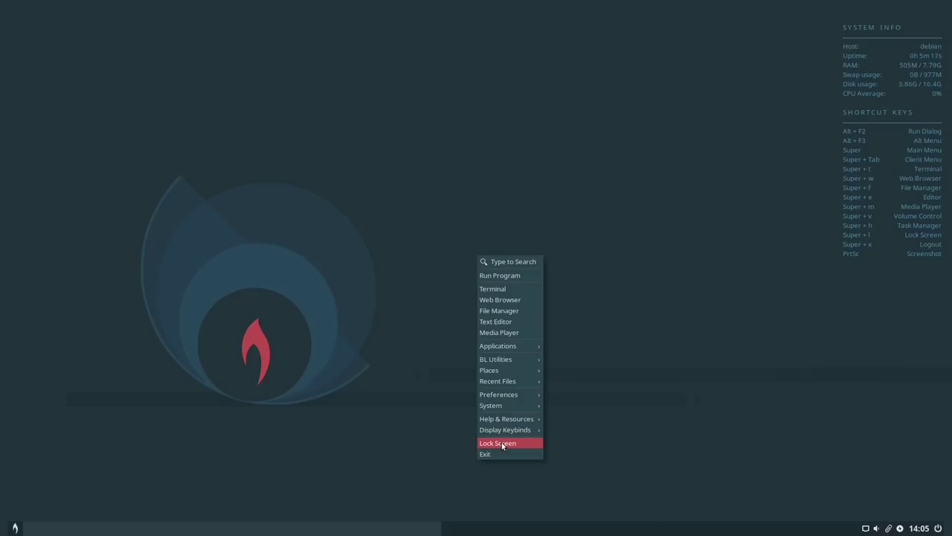
pyautogui.click(754, 320)
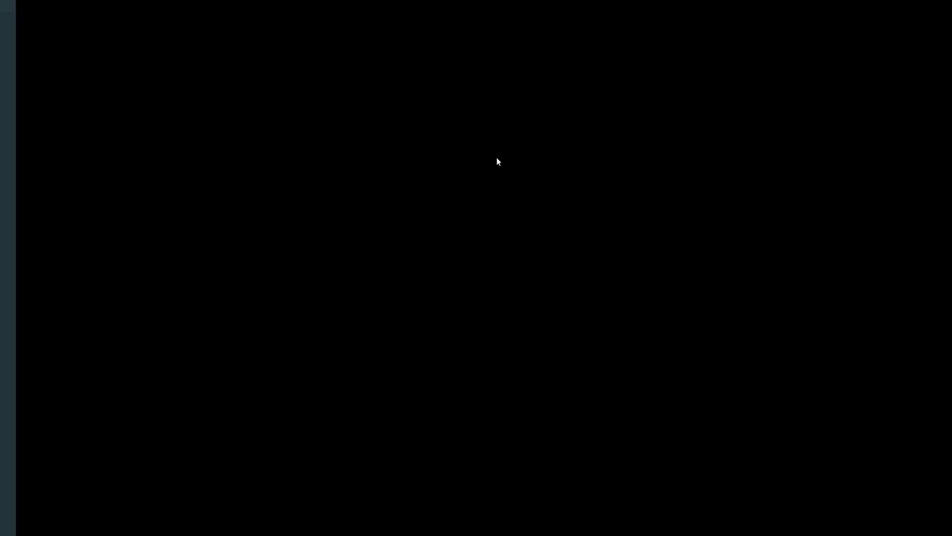
# Unlock the session with the account password and bring up the desktop root menu.
pyautogui.write('*********')
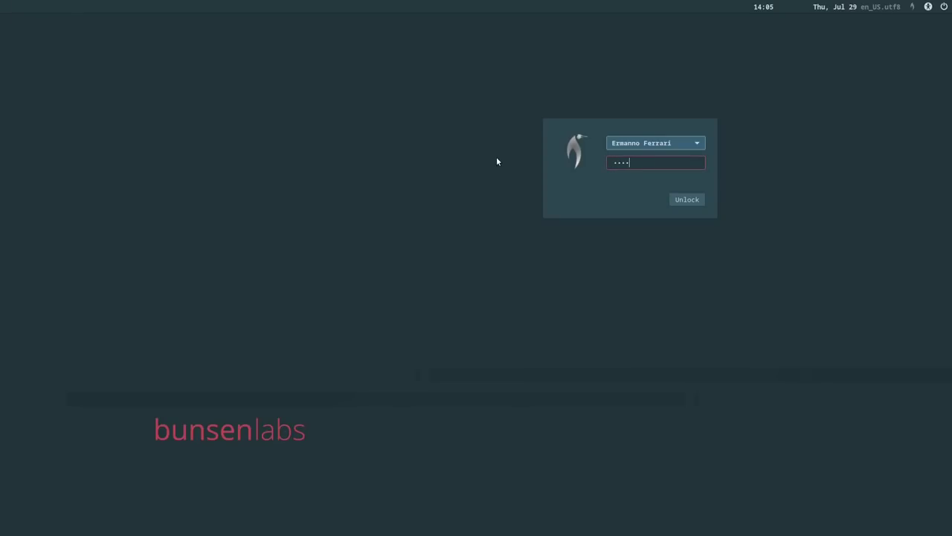
pyautogui.press('Return')
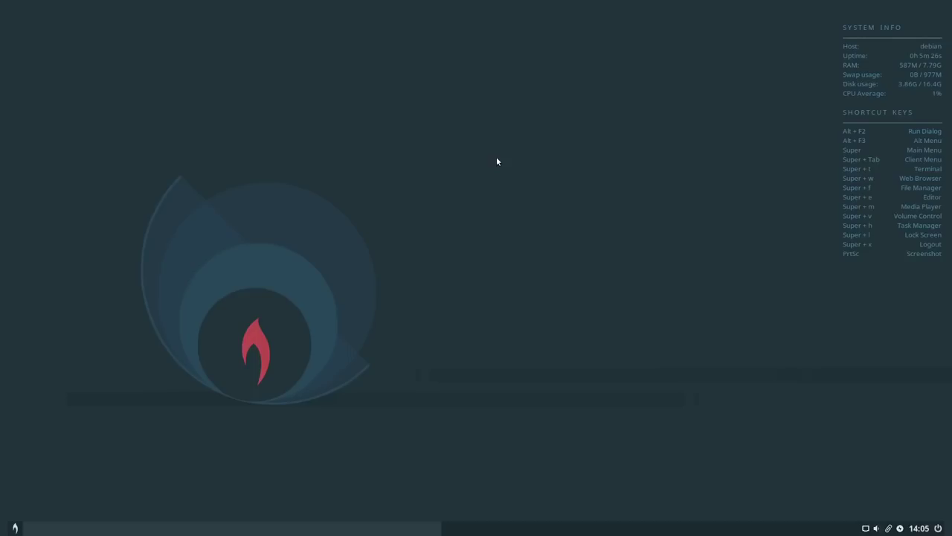
pyautogui.rightClick(451, 213)
pyautogui.rightClick(385, 201)
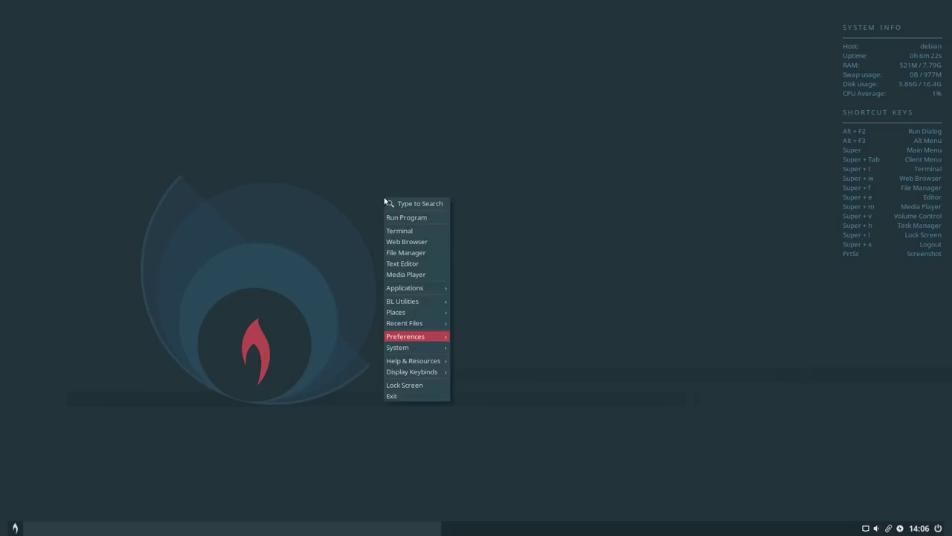
# In Conky Manager, enable the bigClock-lithium-light and BL-Ellipses-Time-Blue conkys, then close it.
pyautogui.moveTo(410, 336)
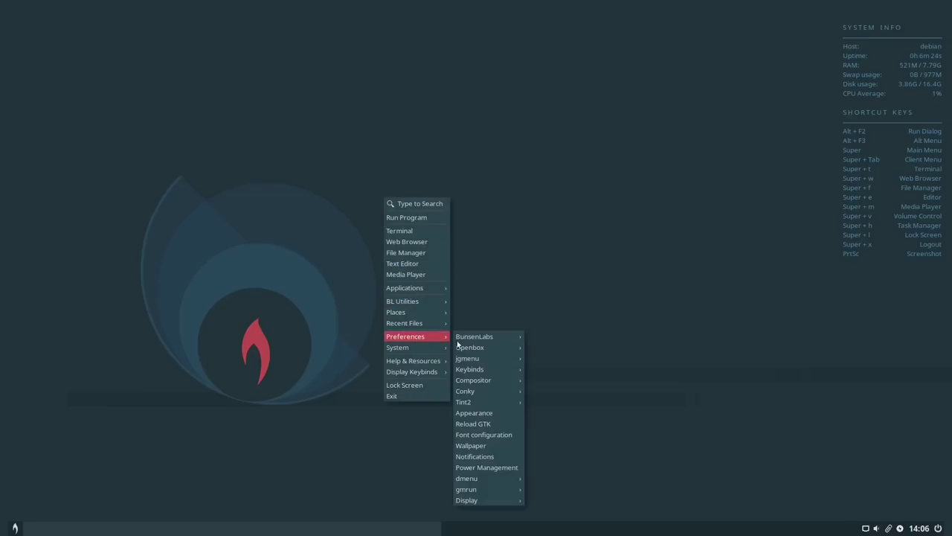
pyautogui.moveTo(484, 392)
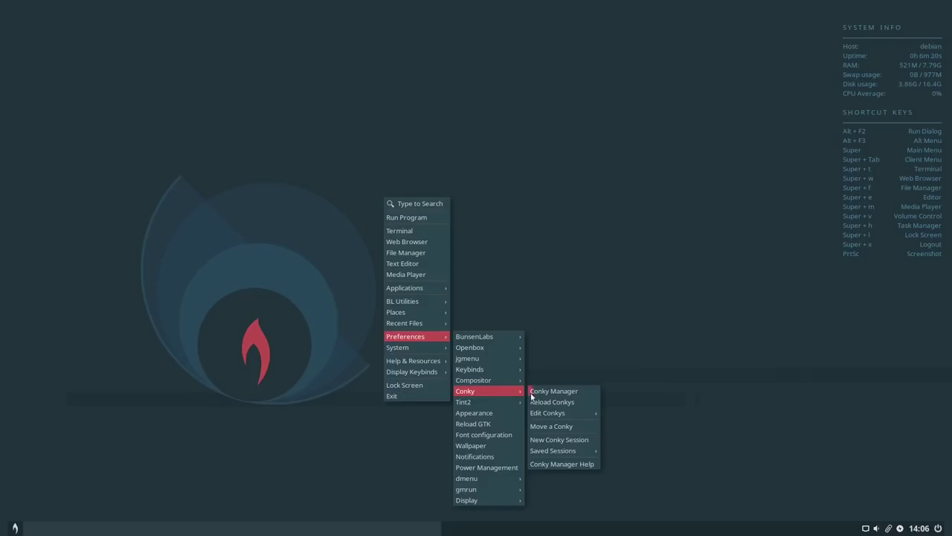
pyautogui.click(553, 390)
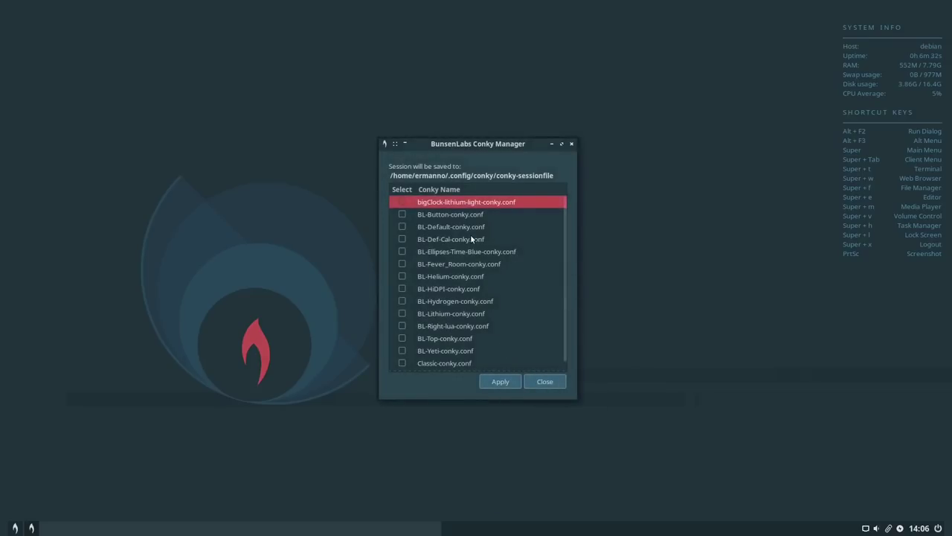
pyautogui.scroll(-1, 532, 290)
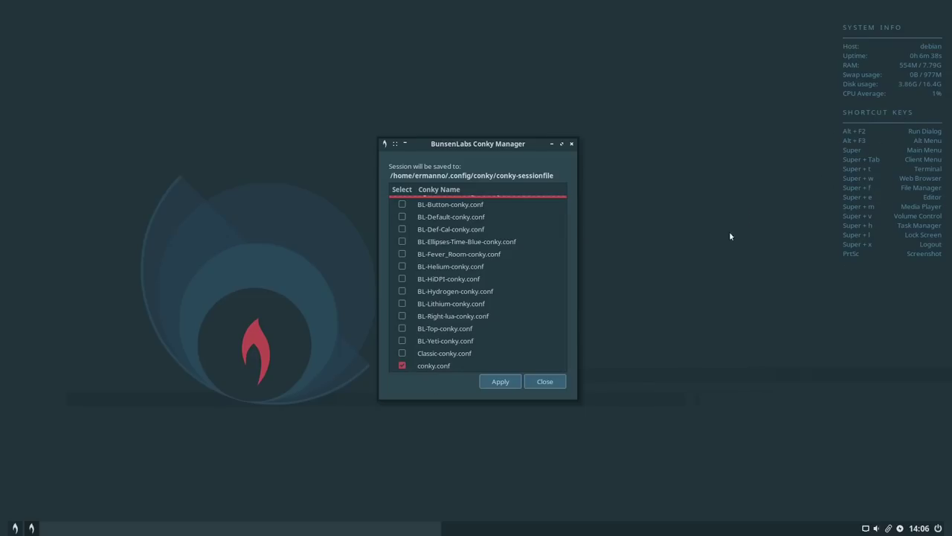
pyautogui.scroll(1, 418, 254)
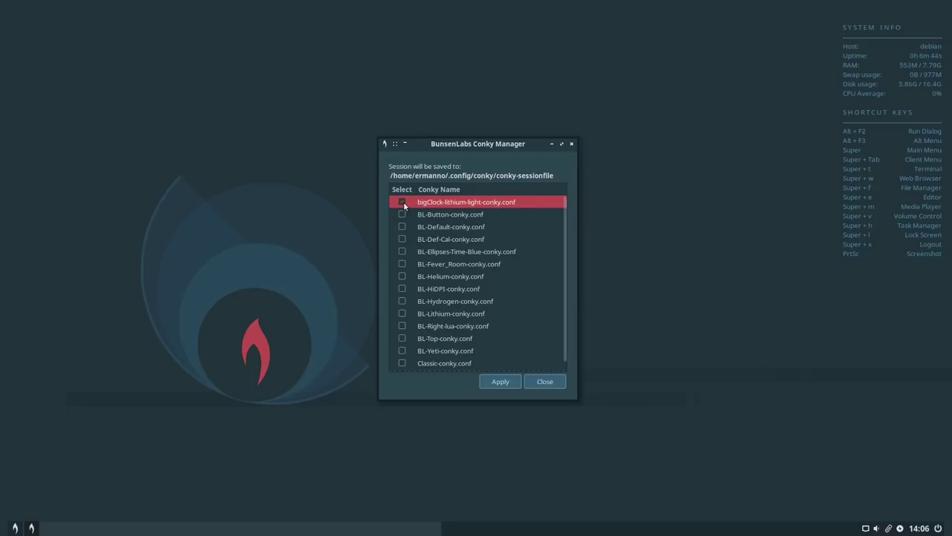
pyautogui.click(495, 383)
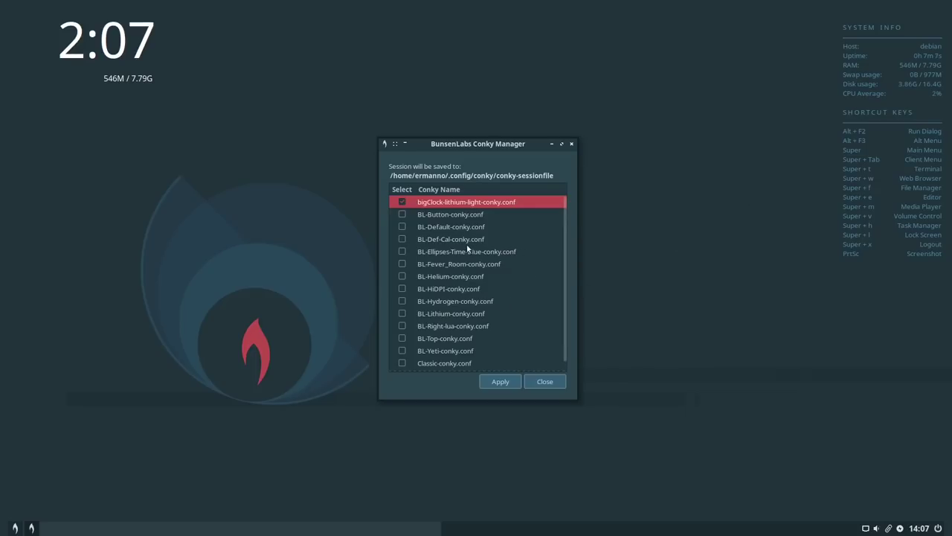
pyautogui.click(401, 252)
pyautogui.click(508, 382)
pyautogui.click(546, 381)
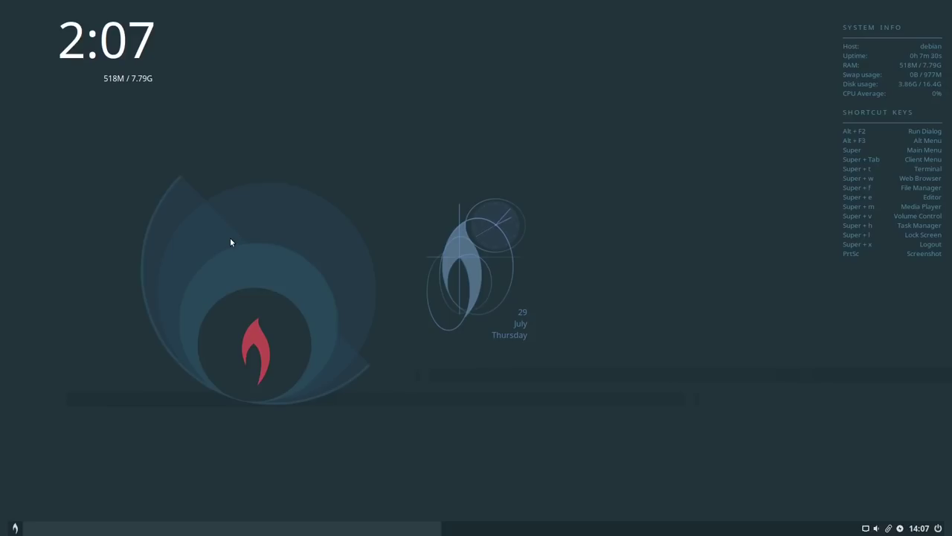
# Open a terminal with enlarged text, move it up-left, and list disks with lsblk.
pyautogui.press('super+t')
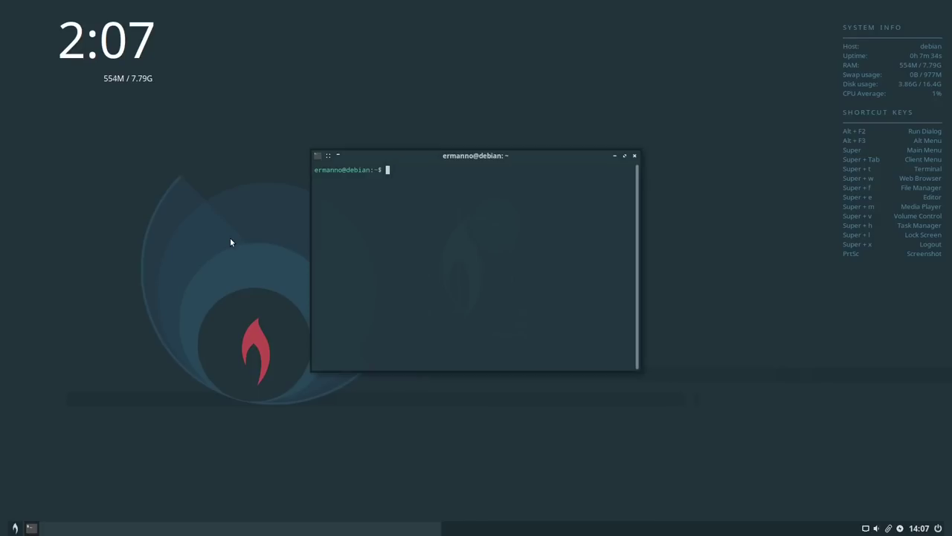
pyautogui.hotkey('ctrl', '+')
pyautogui.hotkey('ctrl', '+')
pyautogui.hotkey('ctrl', '+')
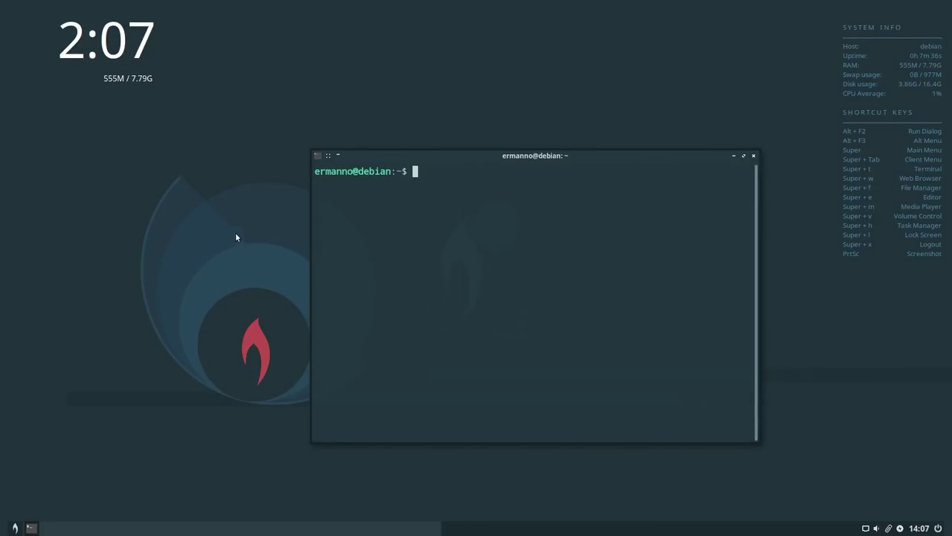
pyautogui.moveTo(383, 159); pyautogui.dragTo(289, 94)
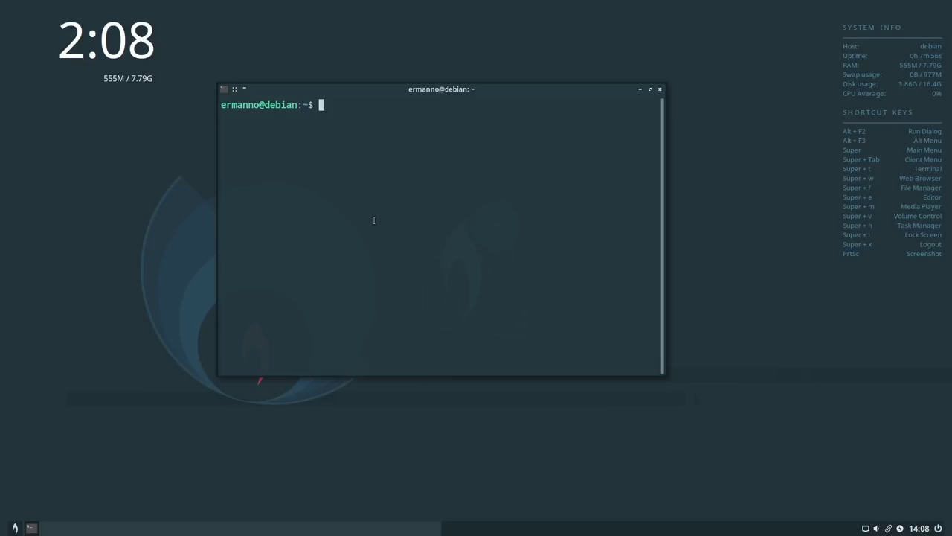
pyautogui.write('lsblk')
pyautogui.press('Return')
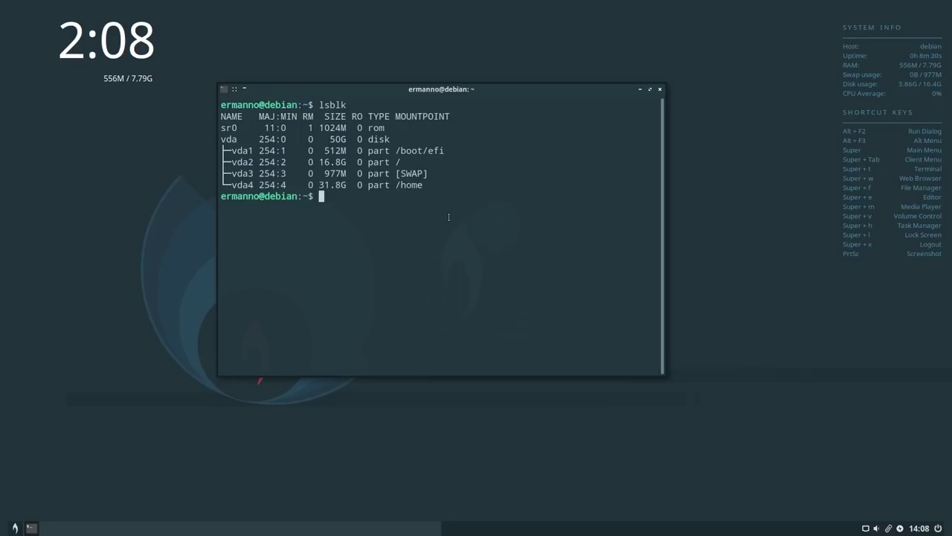
# Refresh the package lists with sudo apt update, supplying the administrator password.
pyautogui.write('sudo apt update')
pyautogui.press('Return')
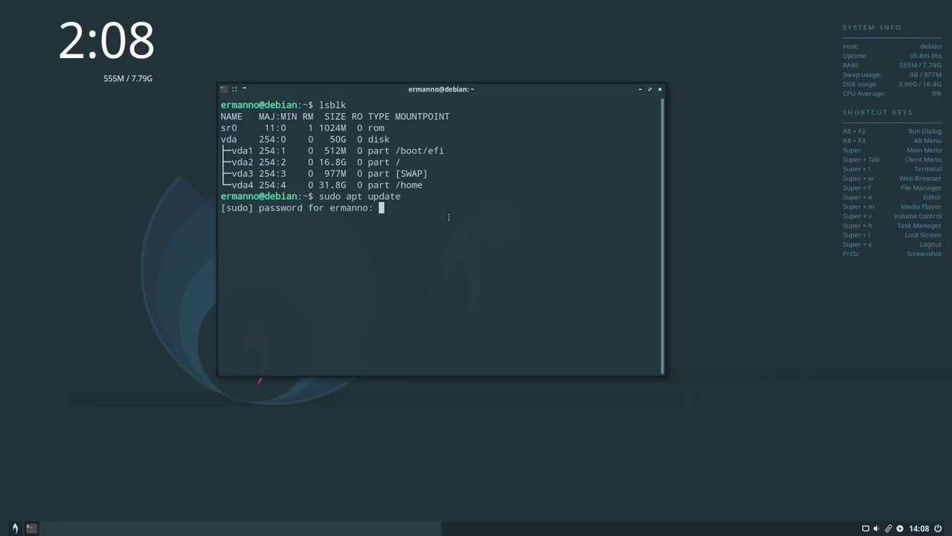
pyautogui.press('Return')
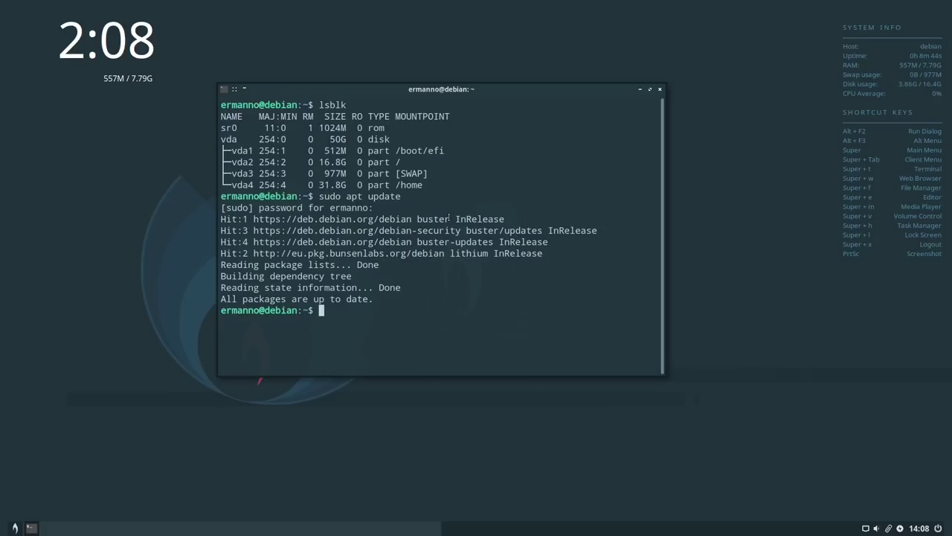
# Install OBS Studio with sudo apt install obs-studio.
pyautogui.write('sudo apt')
pyautogui.write('ins')
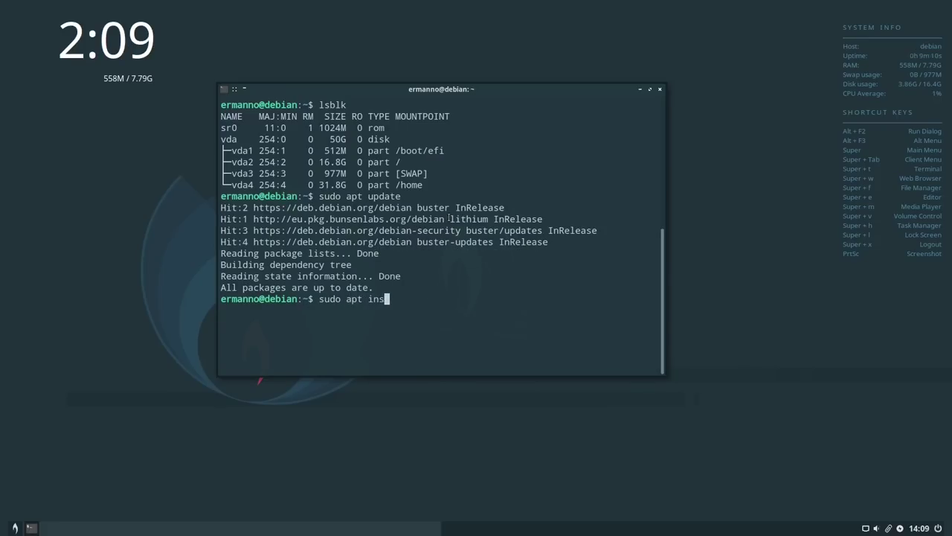
pyautogui.write('tall obs-studio')
pyautogui.press('Return')
pyautogui.press('Return')
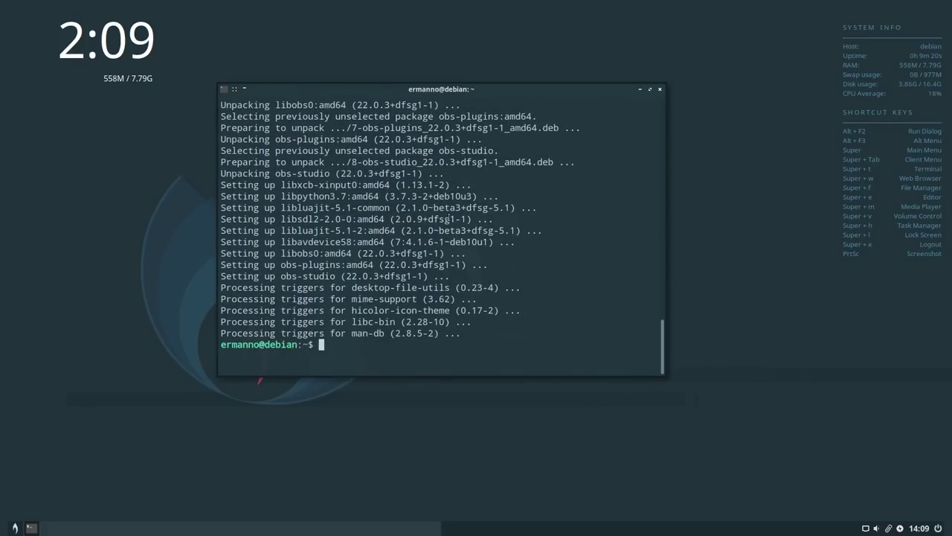
# Close the terminal and launch OBS by searching 'obs' in the root menu.
pyautogui.click(661, 93)
pyautogui.rightClick(341, 244)
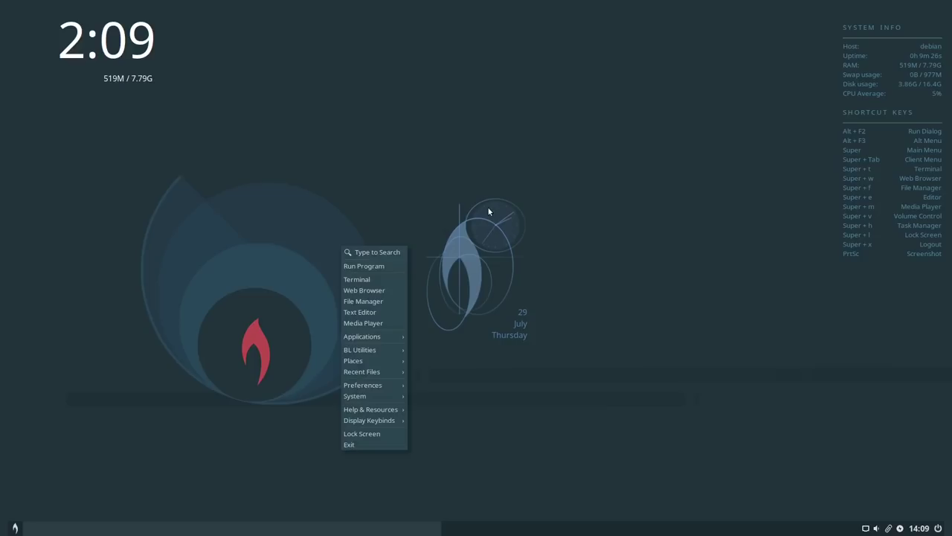
pyautogui.write('obs')
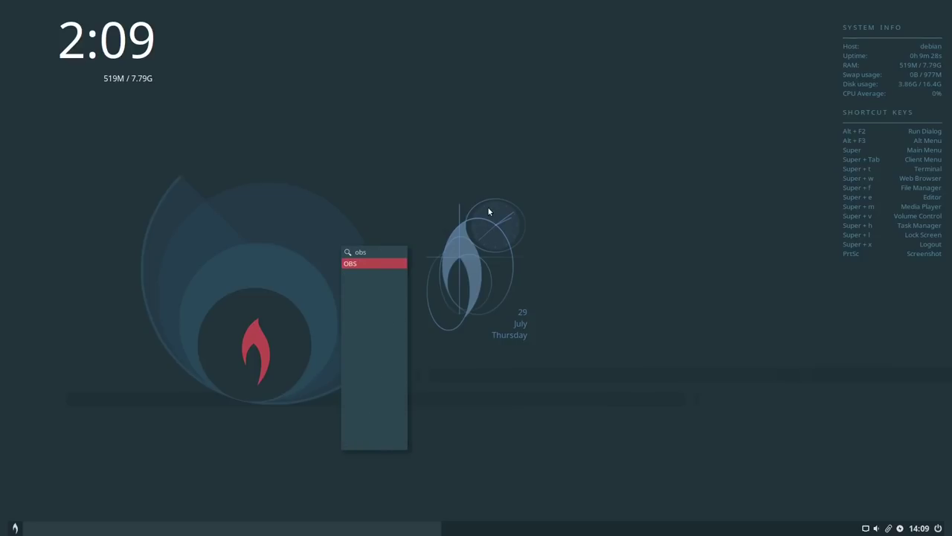
pyautogui.press('Return')
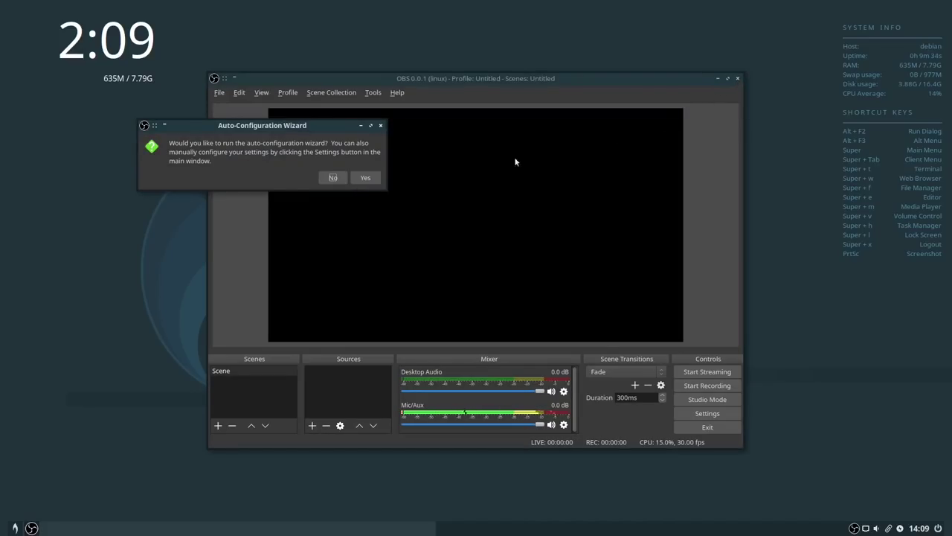
# Answer the OBS auto-configuration wizard, dismiss its follow-up message, and close OBS Studio.
pyautogui.click(369, 178)
pyautogui.click(572, 267)
pyautogui.click(736, 78)
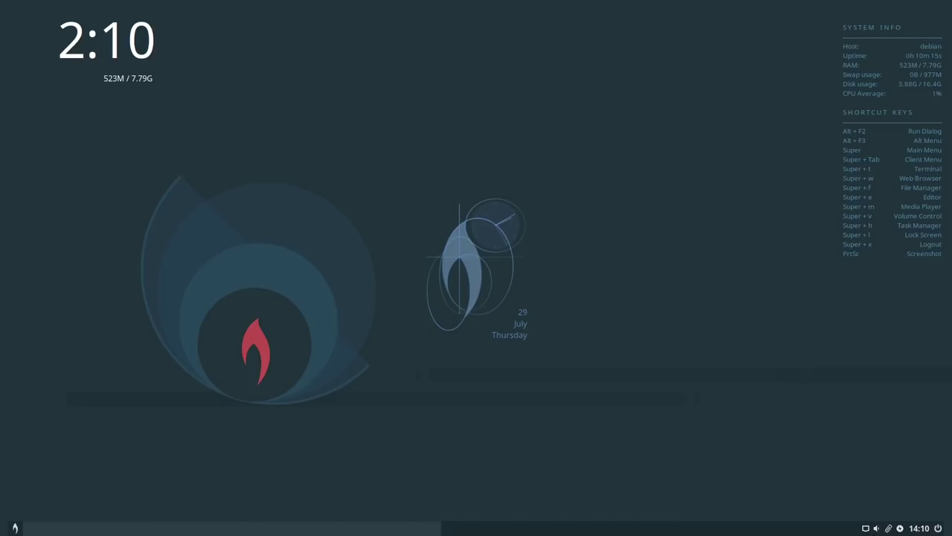
# Open Tint2 Manager and apply the lithium-light-vertical panel instead of lithium.tint2rc.
pyautogui.rightClick(377, 161)
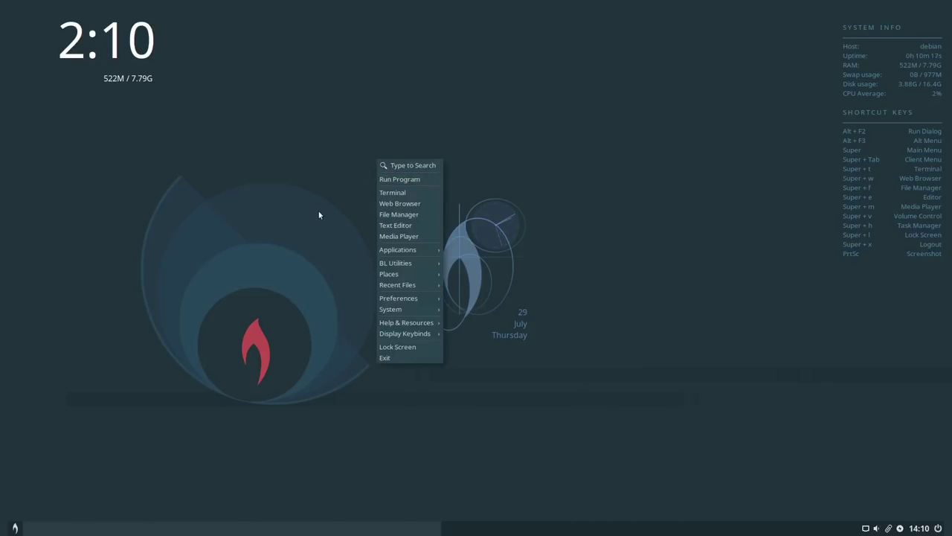
pyautogui.moveTo(414, 299)
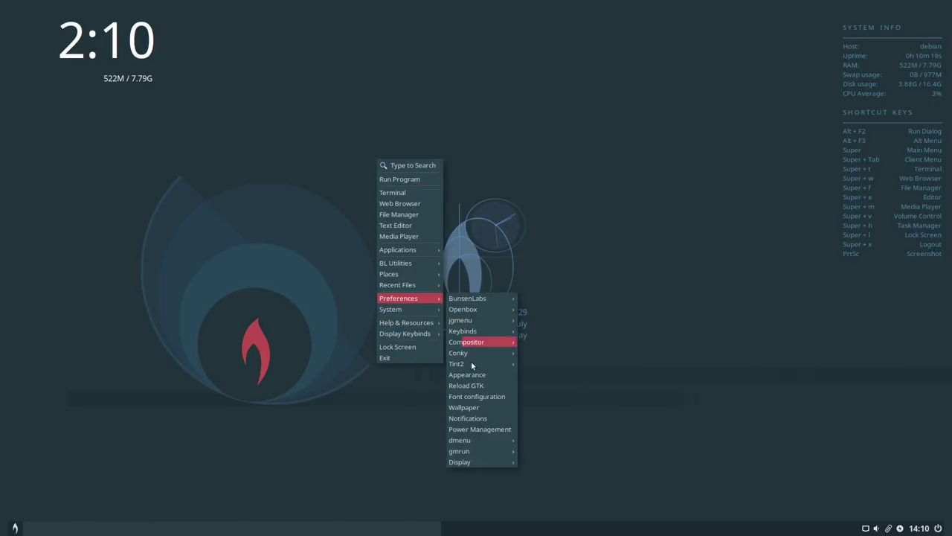
pyautogui.moveTo(470, 361)
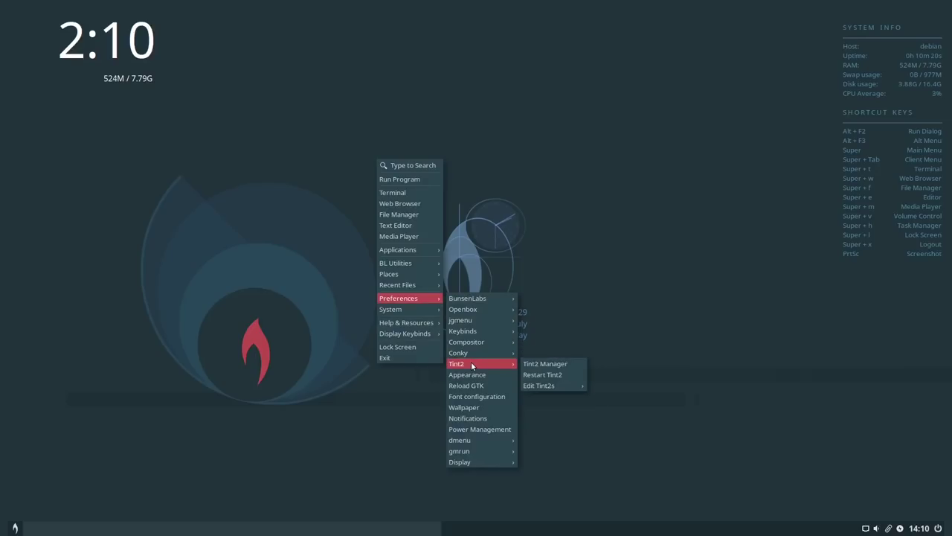
pyautogui.click(538, 365)
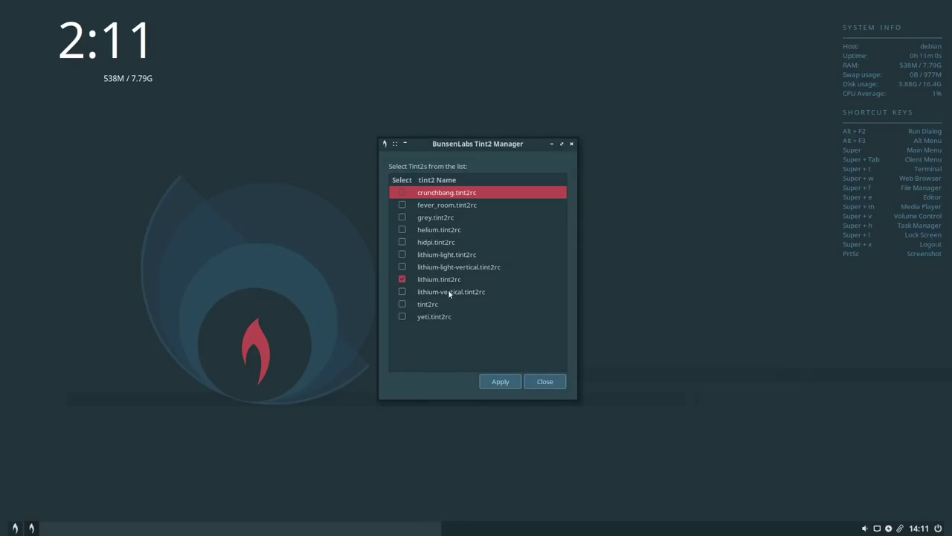
pyautogui.click(402, 279)
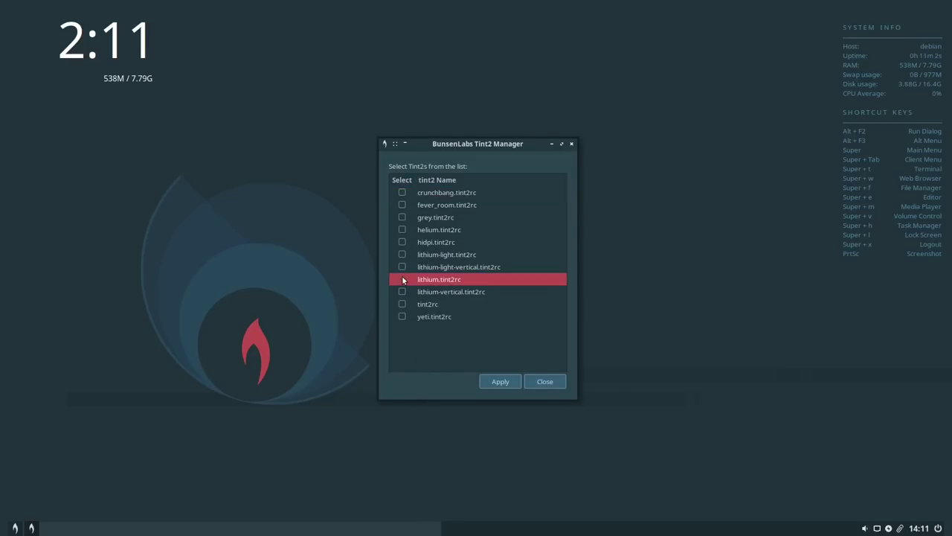
pyautogui.click(402, 266)
pyautogui.click(494, 381)
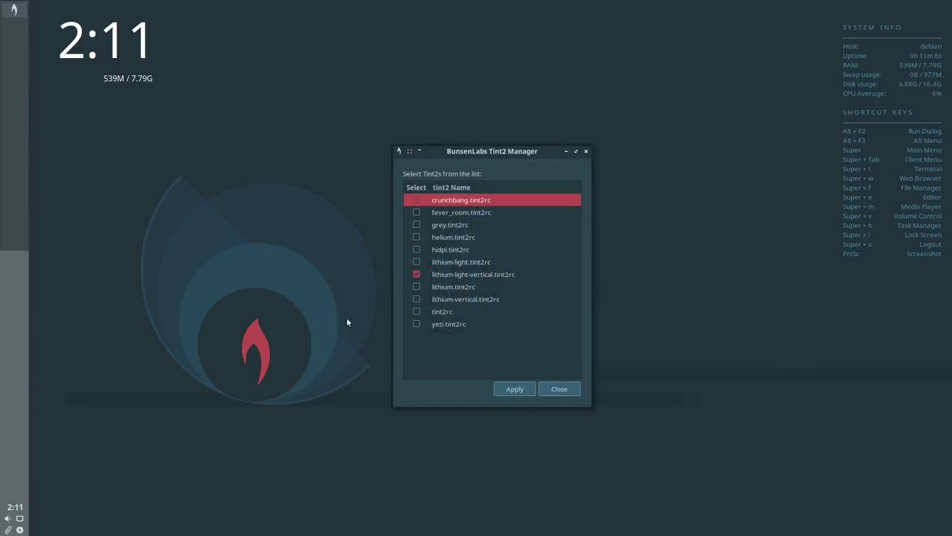
# Switch the panel to lithium-light.tint2rc and apply it.
pyautogui.click(416, 274)
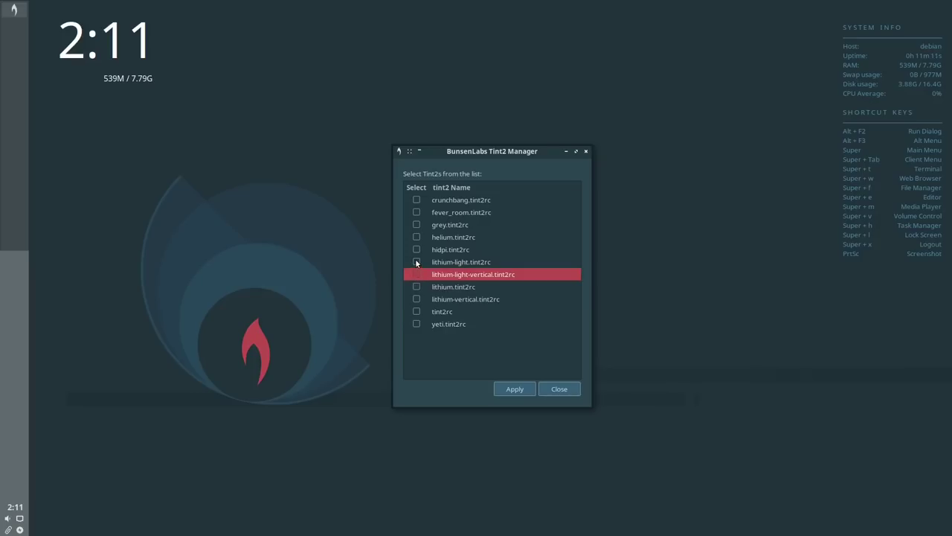
pyautogui.click(416, 261)
pyautogui.click(496, 388)
pyautogui.click(495, 382)
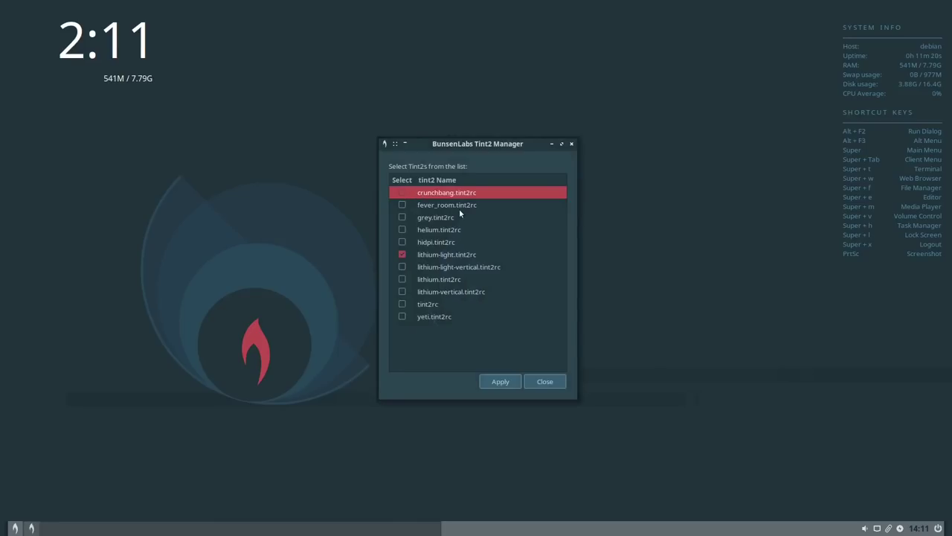
# Restore lithium.tint2rc as the applied panel and close Tint2 Manager.
pyautogui.click(402, 279)
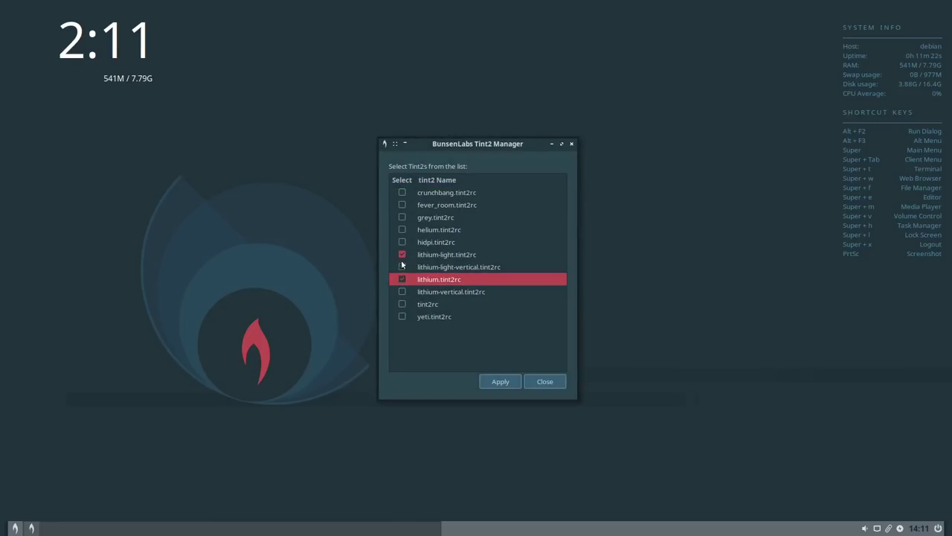
pyautogui.click(402, 255)
pyautogui.click(511, 383)
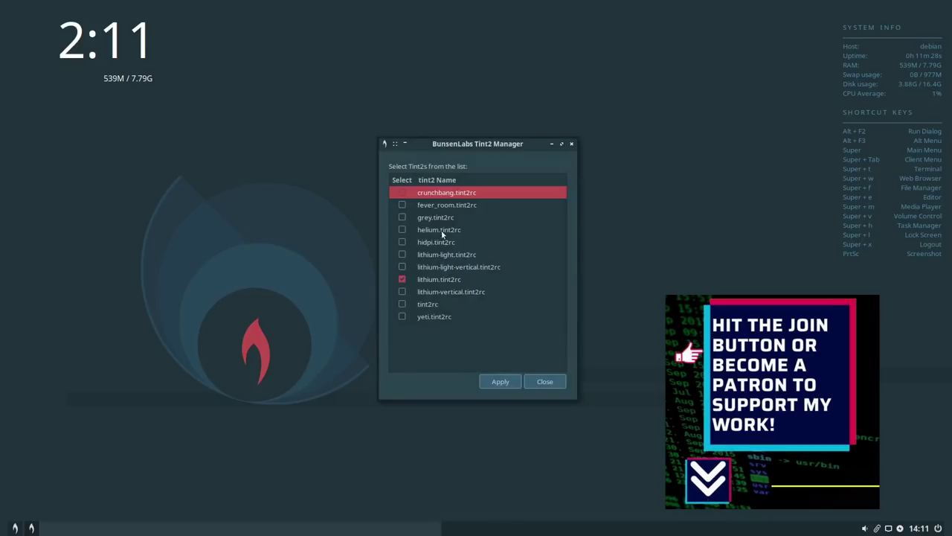
pyautogui.click(540, 382)
pyautogui.rightClick(466, 338)
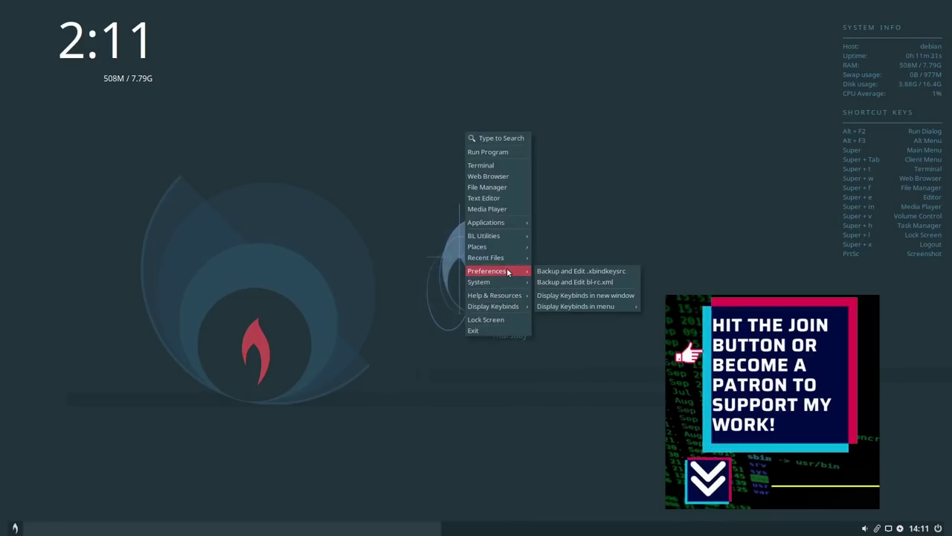
pyautogui.moveTo(506, 272)
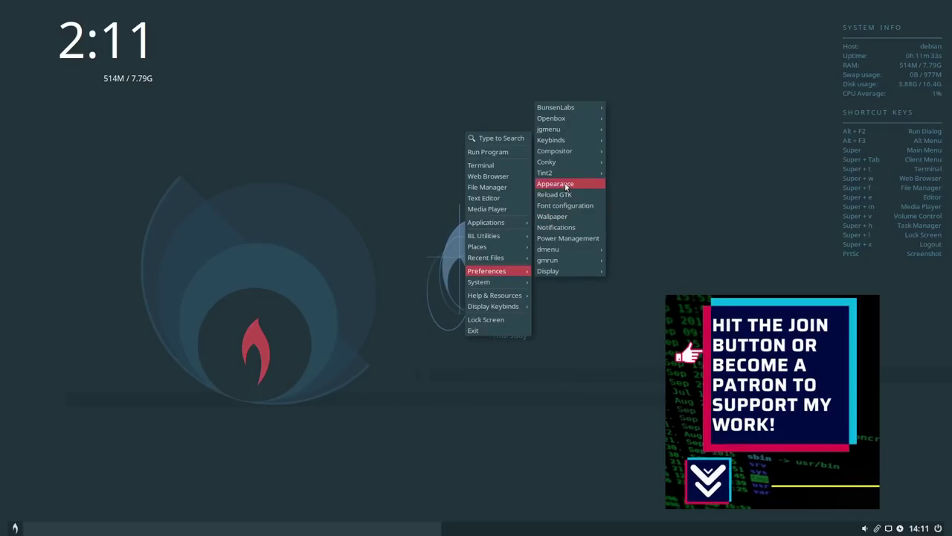
pyautogui.moveTo(568, 172)
pyautogui.moveTo(618, 175)
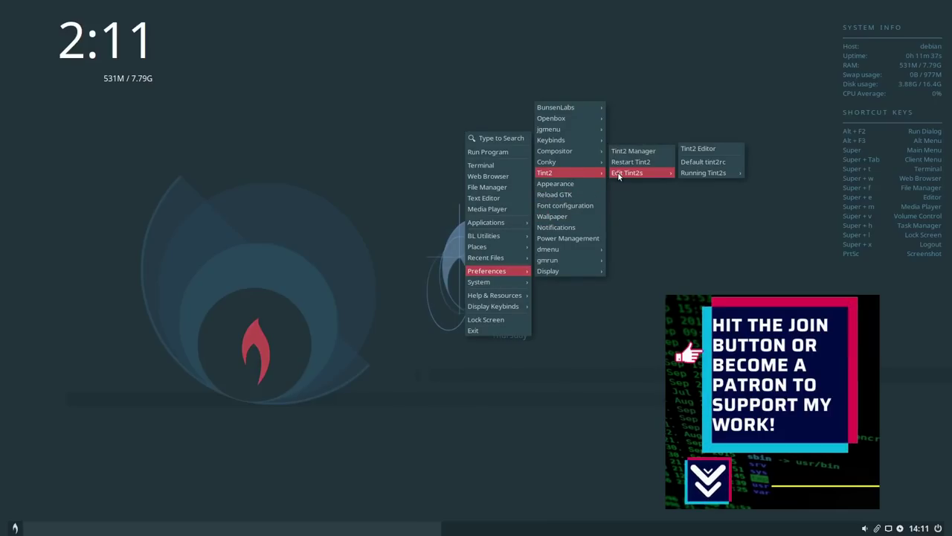
pyautogui.click(700, 149)
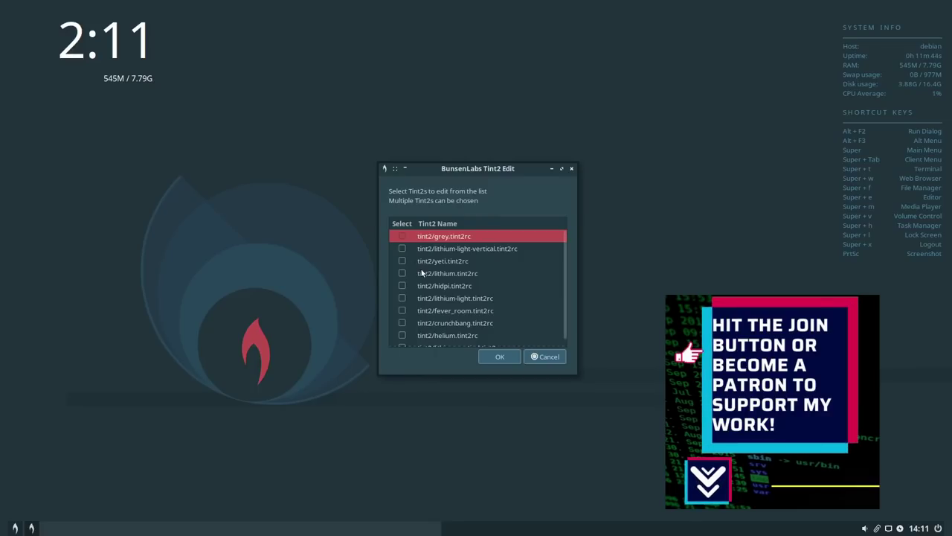
pyautogui.click(402, 236)
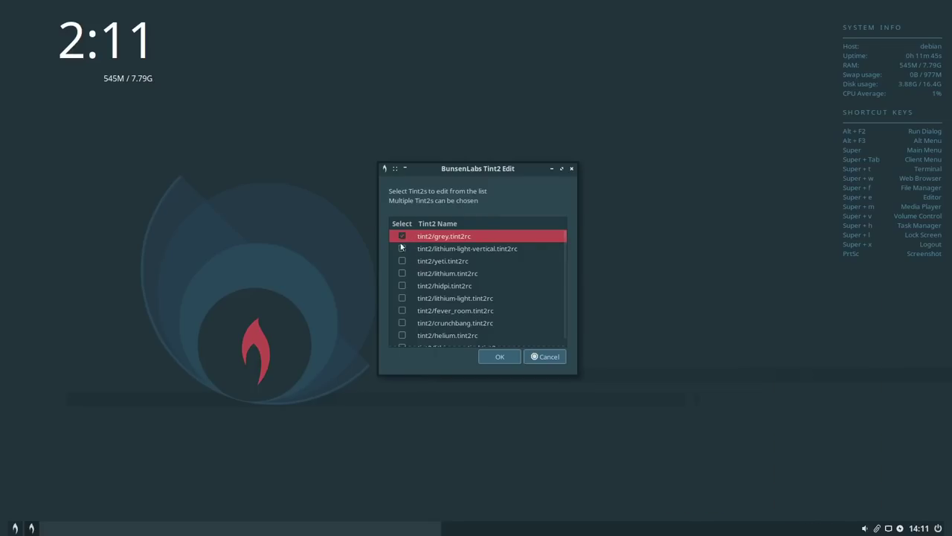
pyautogui.click(499, 356)
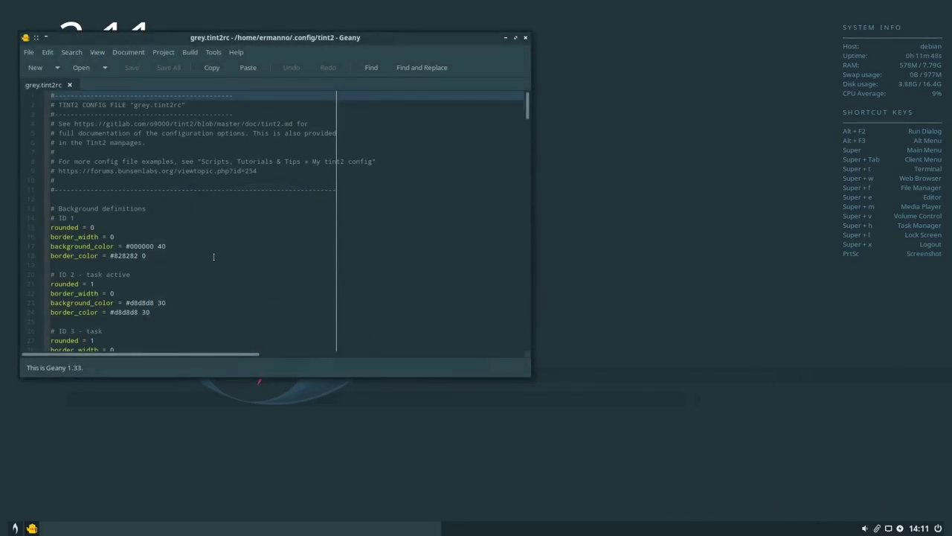
pyautogui.scroll(-20, 221, 256)
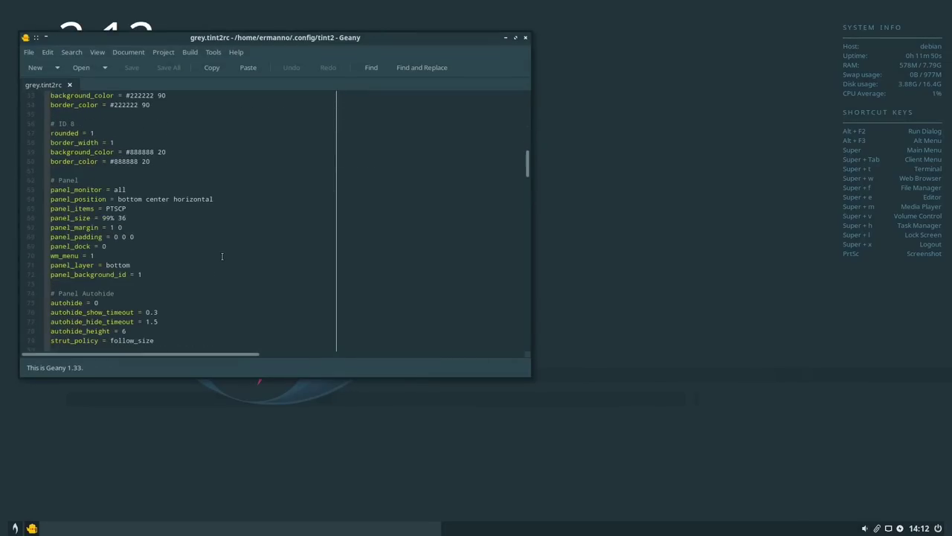
pyautogui.scroll(-17, 222, 256)
pyautogui.scroll(13, 221, 256)
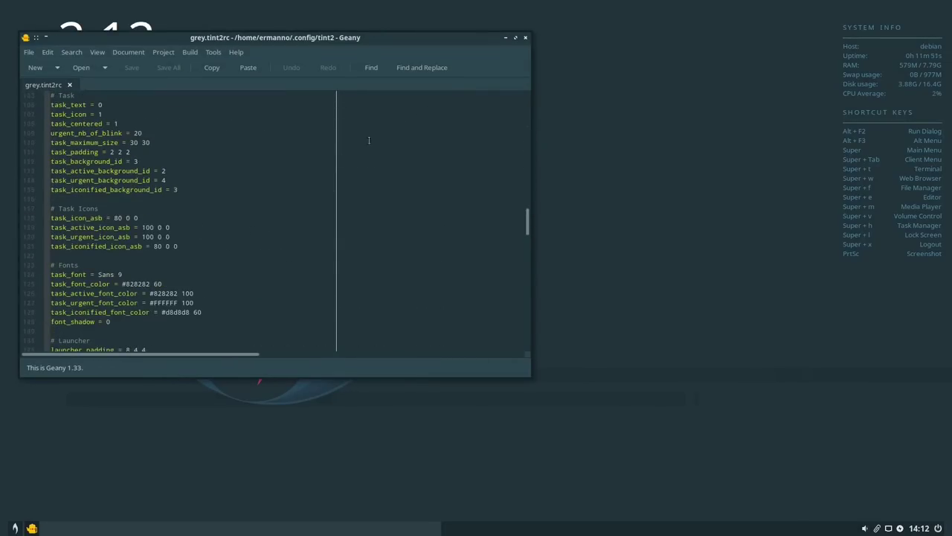
pyautogui.click(525, 38)
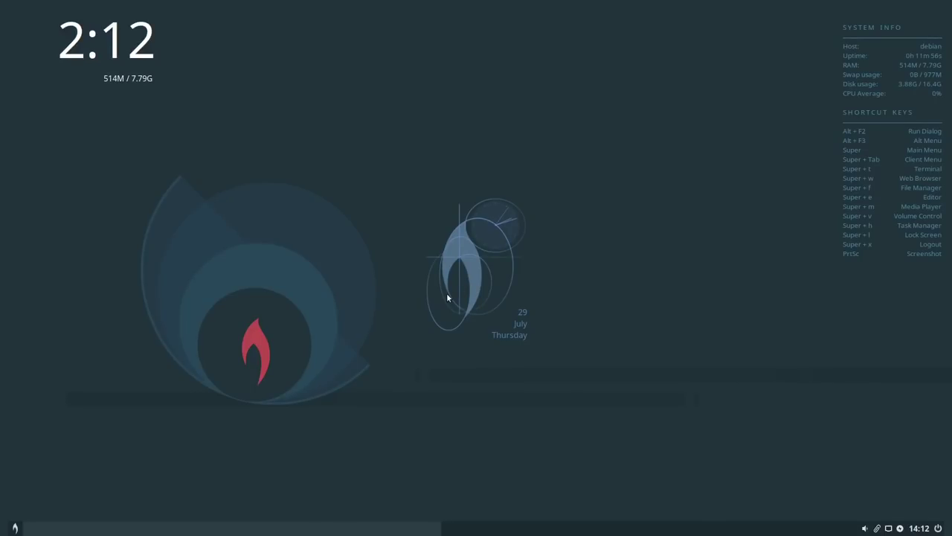